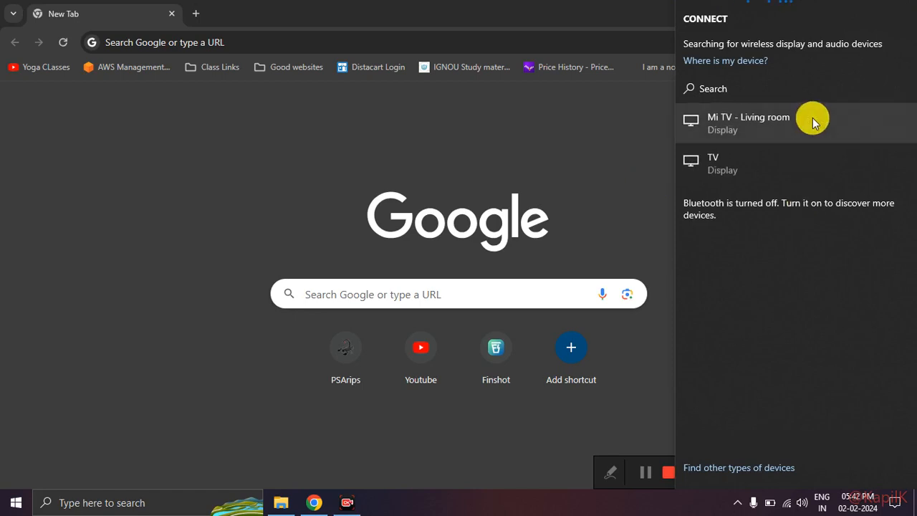
Connect the computer's wireless display to Mi TV - Living room.
{"action": "left_click", "coordinate": [813, 118]}
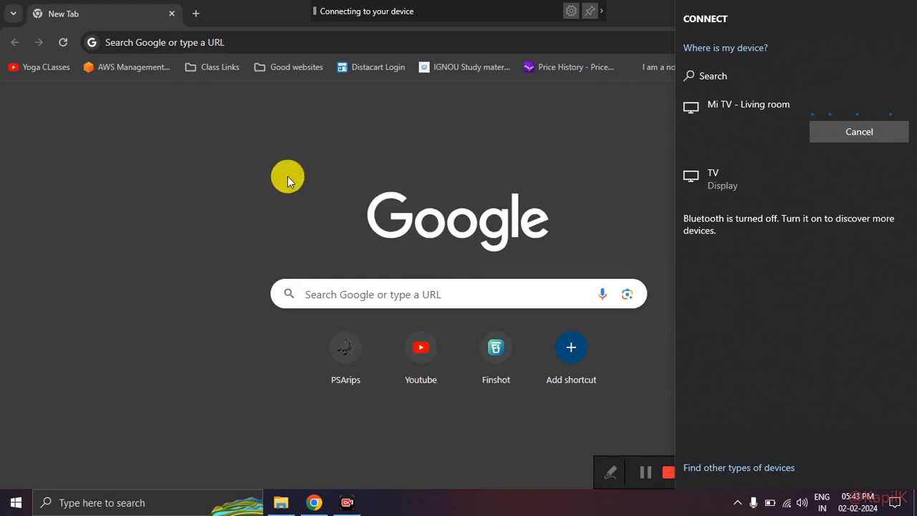
Open the Day 7 class work workbook from the DA7 Batch folder inside Excel Class in File Explorer.
{"action": "left_click", "coordinate": [278, 501]}
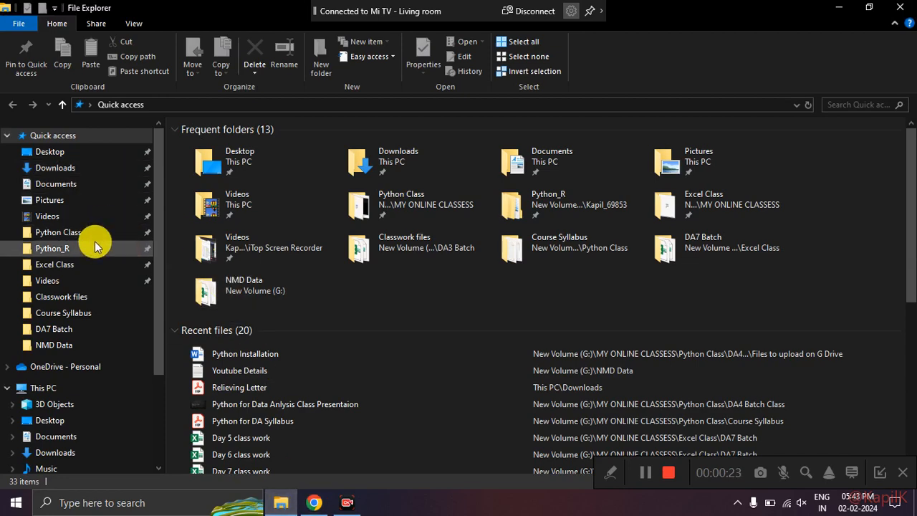
{"action": "left_click", "coordinate": [458, 260]}
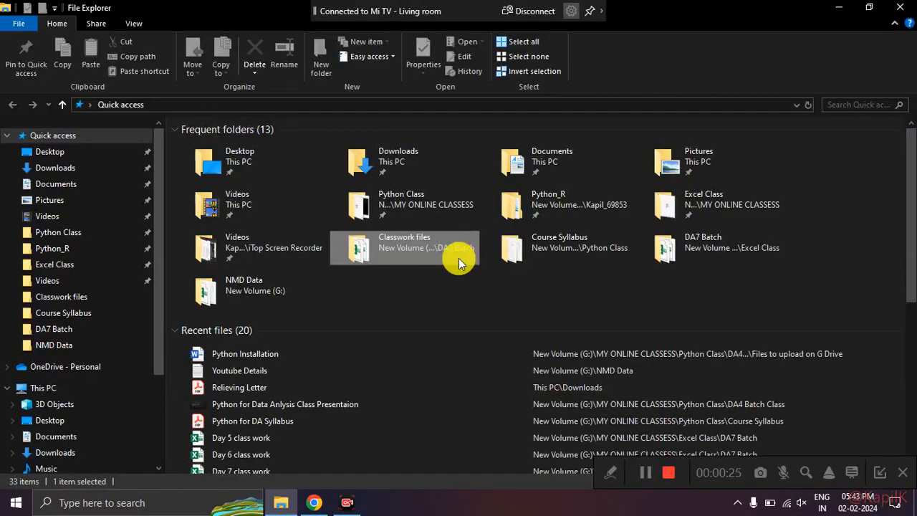
{"action": "left_click", "coordinate": [64, 269]}
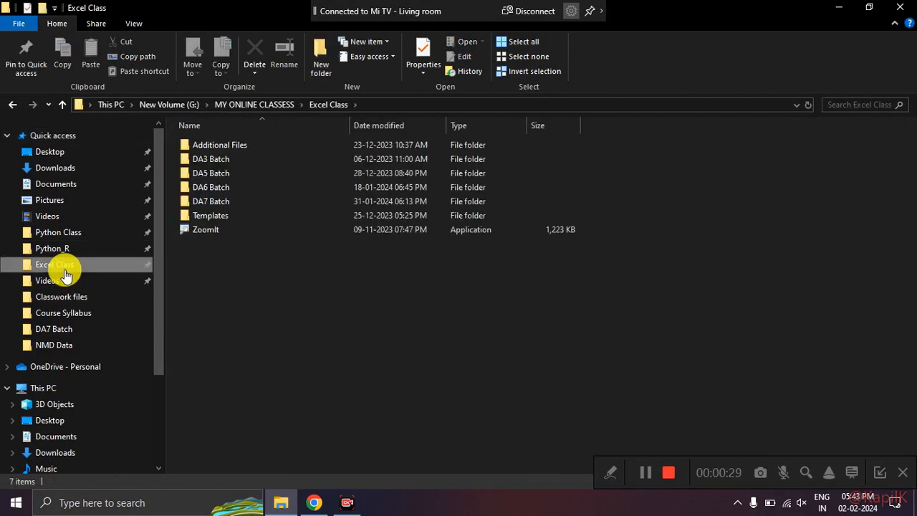
{"action": "double_click", "coordinate": [291, 205]}
{"action": "double_click", "coordinate": [290, 218]}
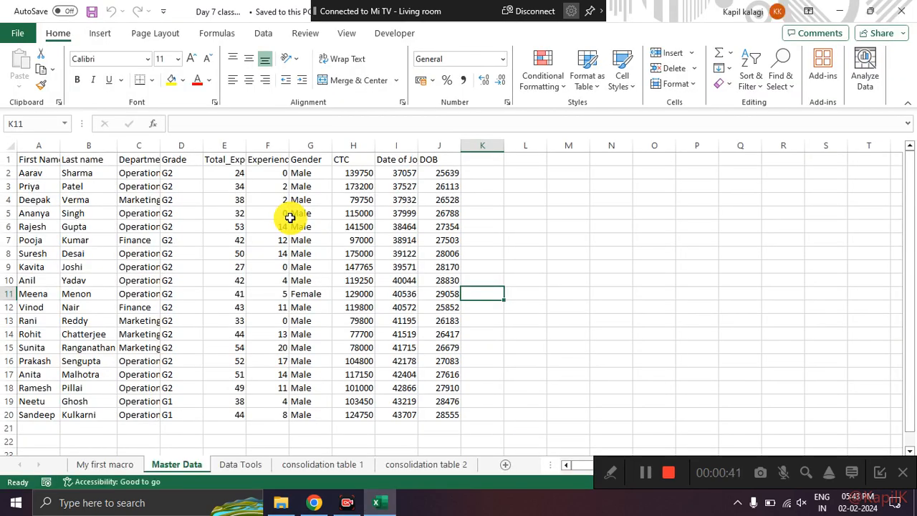
Look over the Master Data sheet and return to the My first macro sheet.
{"action": "left_click", "coordinate": [138, 464]}
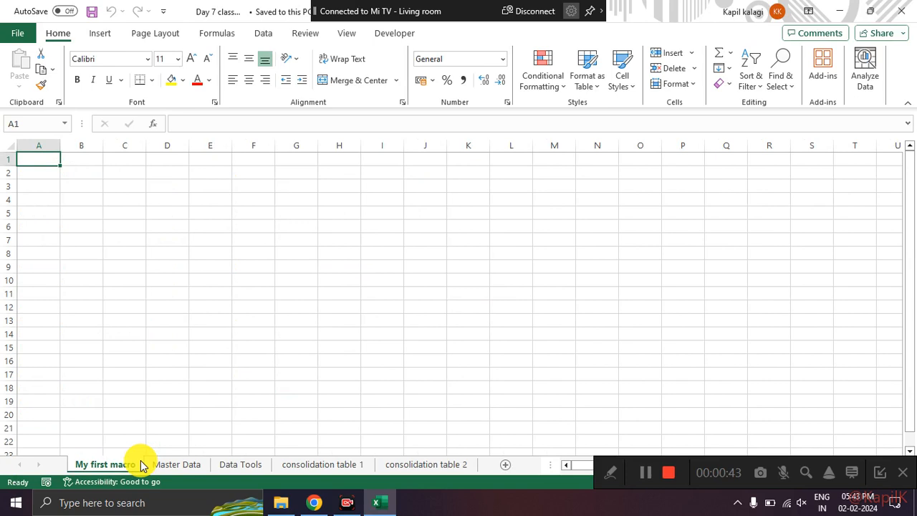
{"action": "left_click", "coordinate": [199, 464]}
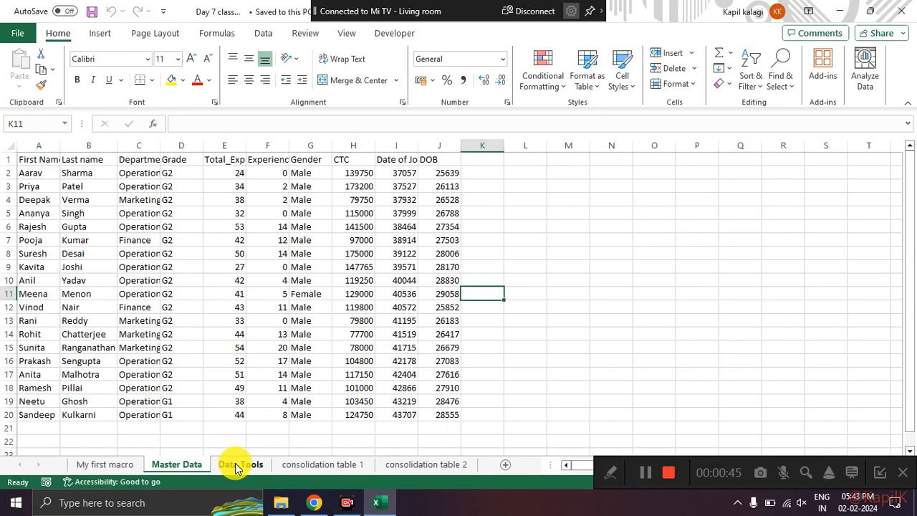
{"action": "left_click", "coordinate": [128, 467]}
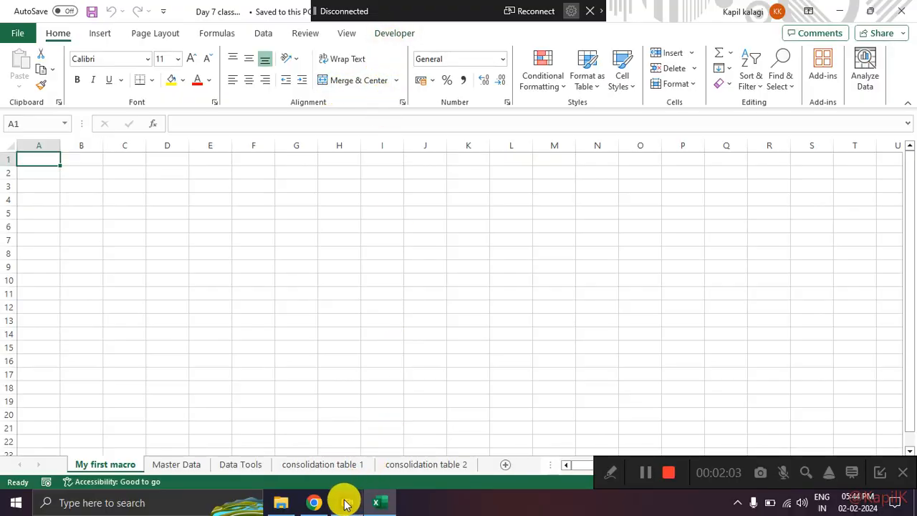
{"action": "left_click", "coordinate": [315, 502]}
{"action": "left_click", "coordinate": [380, 504]}
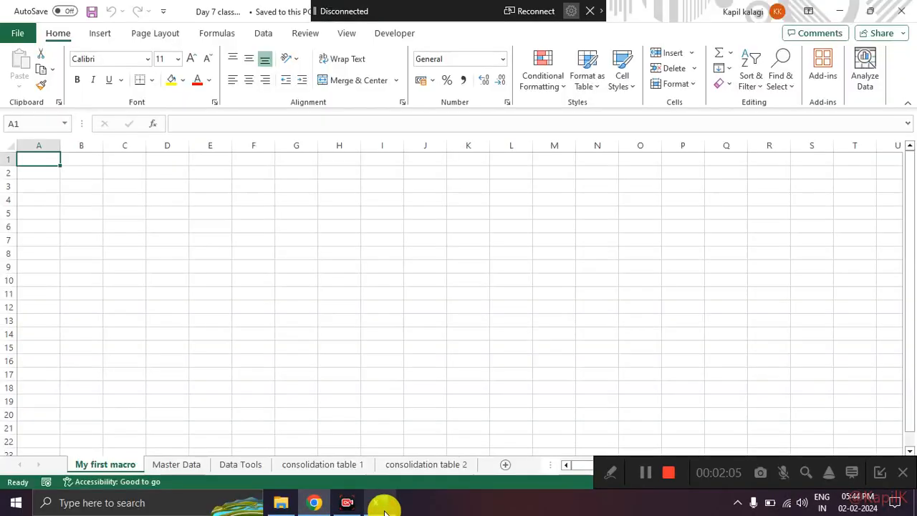
{"action": "left_click", "coordinate": [879, 473]}
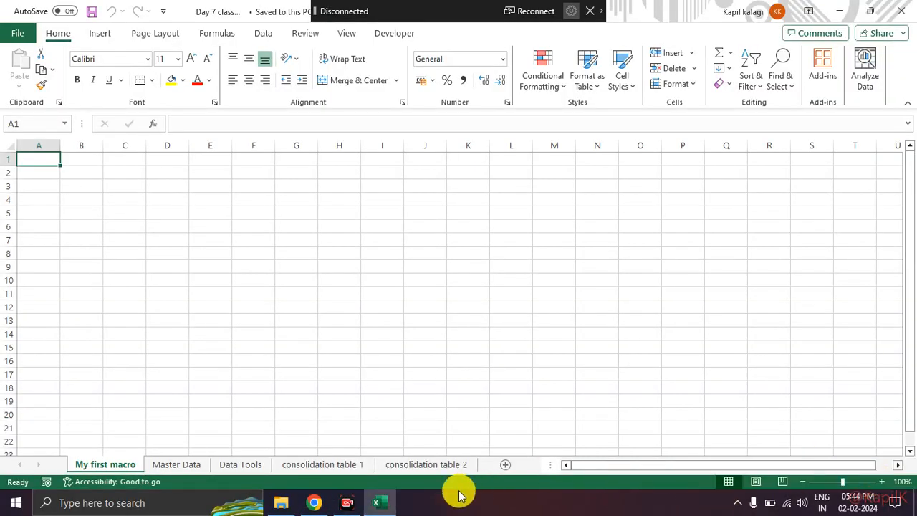
Switch to Chrome and join the class Google Meet call from the Class Links bookmarks with the microphone on.
{"action": "left_click", "coordinate": [319, 502]}
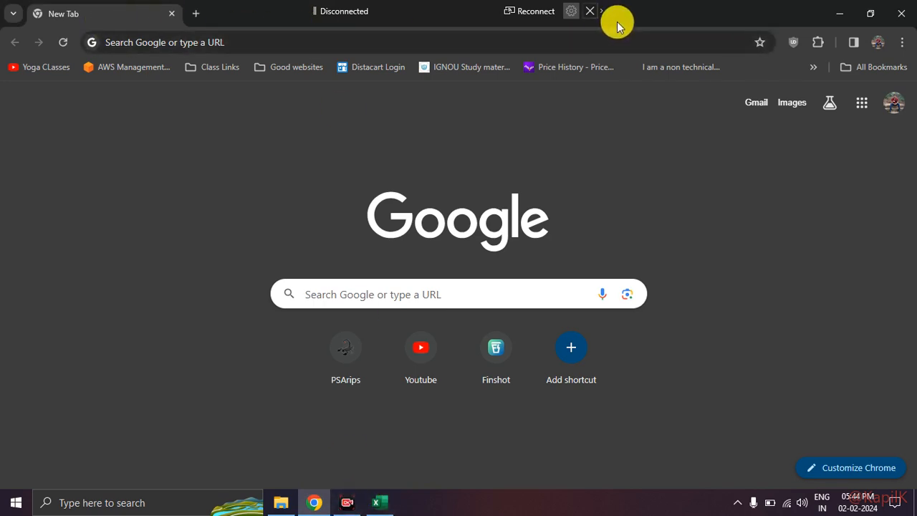
{"action": "left_click", "coordinate": [288, 68]}
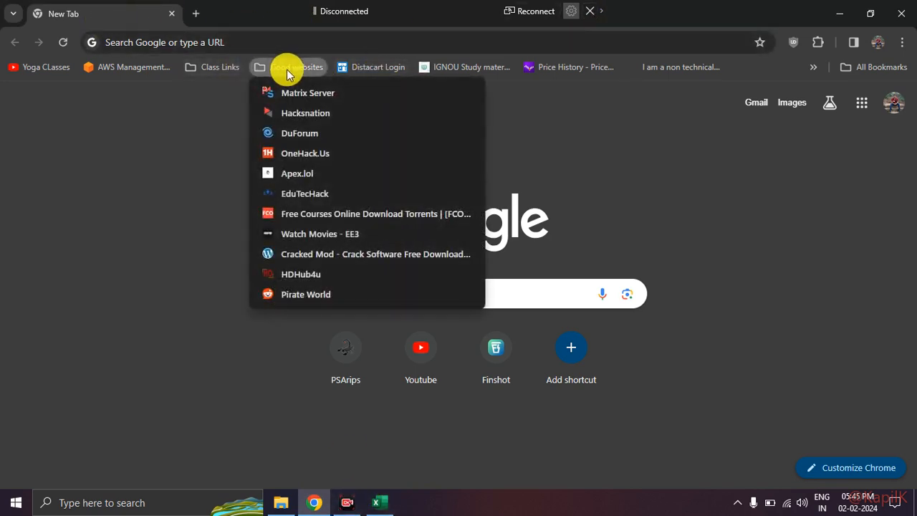
{"action": "mouse_move", "coordinate": [221, 67]}
{"action": "left_click", "coordinate": [224, 89]}
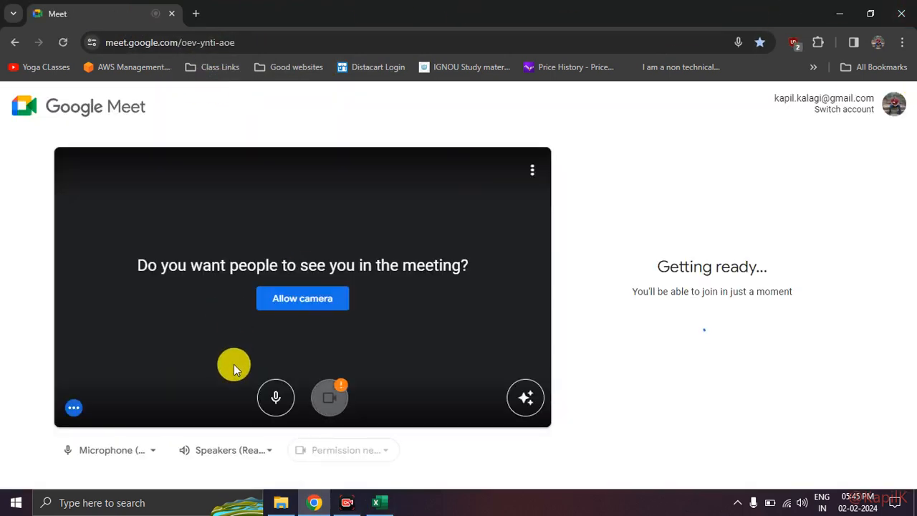
{"action": "left_click", "coordinate": [676, 307]}
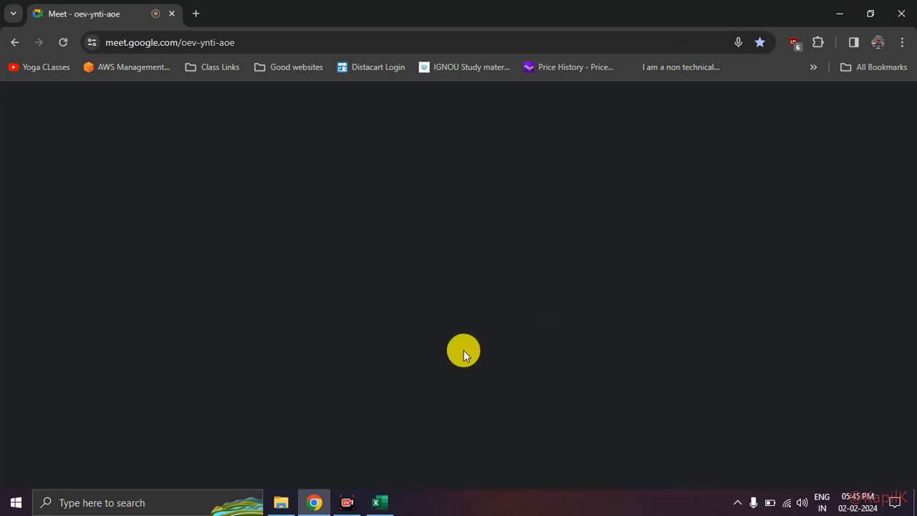
{"action": "left_click", "coordinate": [330, 452]}
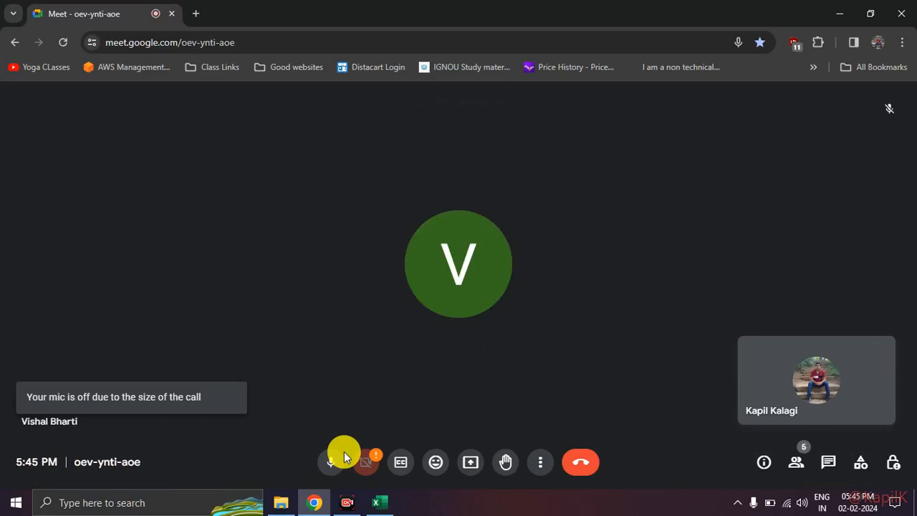
Present the entire screen in the meeting and hide the screen-sharing notice.
{"action": "left_click", "coordinate": [476, 467]}
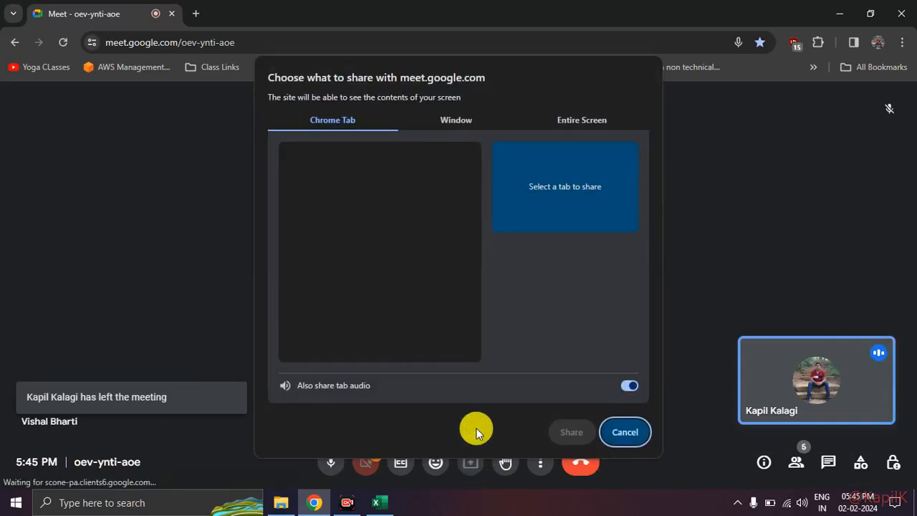
{"action": "left_click", "coordinate": [559, 122]}
{"action": "left_click", "coordinate": [378, 194]}
{"action": "left_click", "coordinate": [564, 434]}
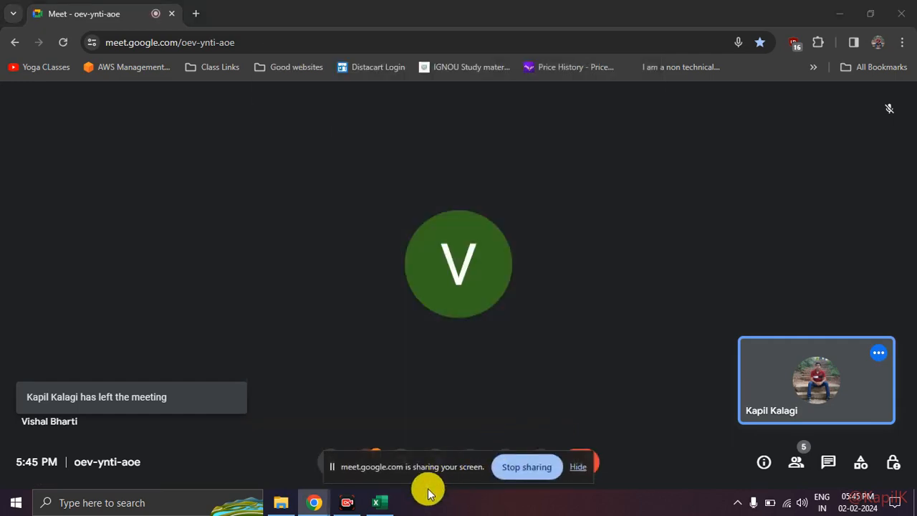
{"action": "left_click", "coordinate": [578, 467]}
Switch to Excel, circle the Developer ribbon tab in red with the screen annotation pen and clear the mark.
{"action": "left_click", "coordinate": [377, 503]}
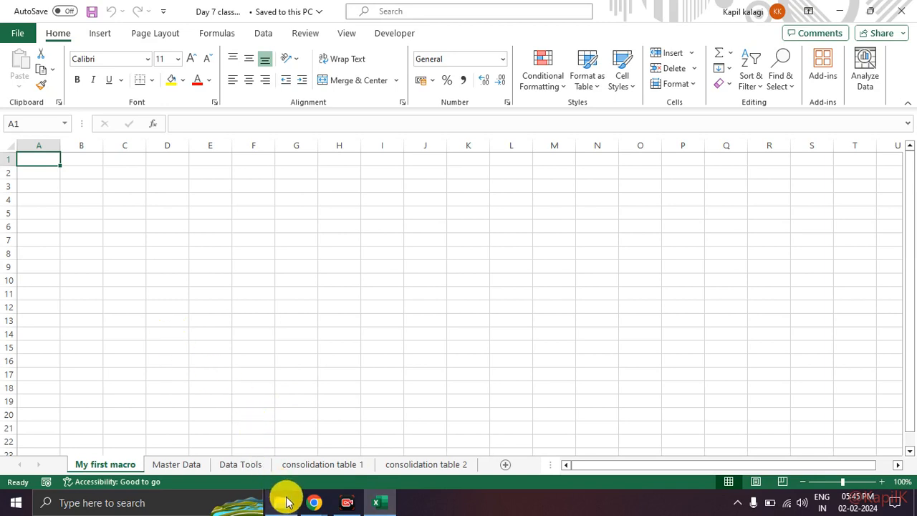
{"action": "left_click", "coordinate": [124, 170]}
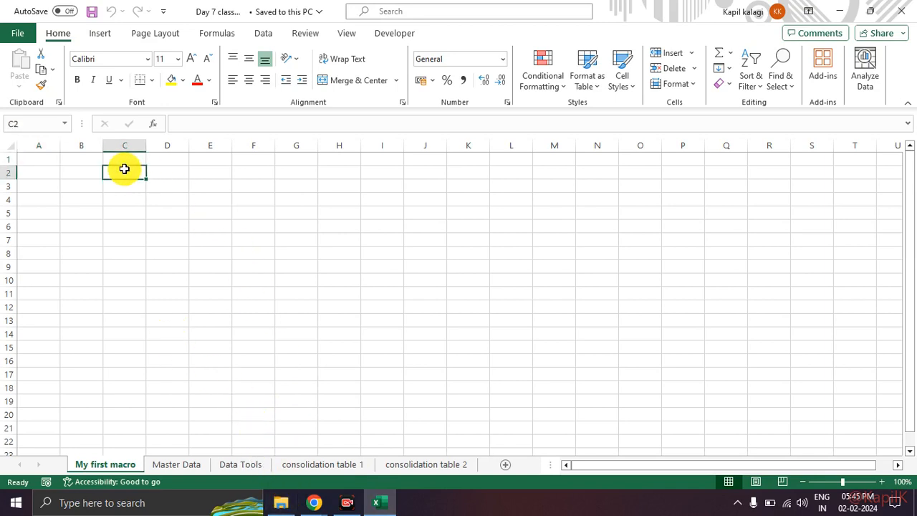
{"action": "mouse_move", "coordinate": [419, 26]}
{"action": "left_mouse_down"}
{"action": "mouse_move", "coordinate": [356, 18]}
{"action": "mouse_move", "coordinate": [424, 37]}
{"action": "left_mouse_up"}
{"action": "mouse_move", "coordinate": [368, 46]}
{"action": "left_mouse_down"}
{"action": "mouse_move", "coordinate": [432, 48]}
{"action": "mouse_move", "coordinate": [435, 58]}
{"action": "mouse_move", "coordinate": [437, 20]}
{"action": "left_mouse_up"}
{"action": "key", "text": "Escape"}
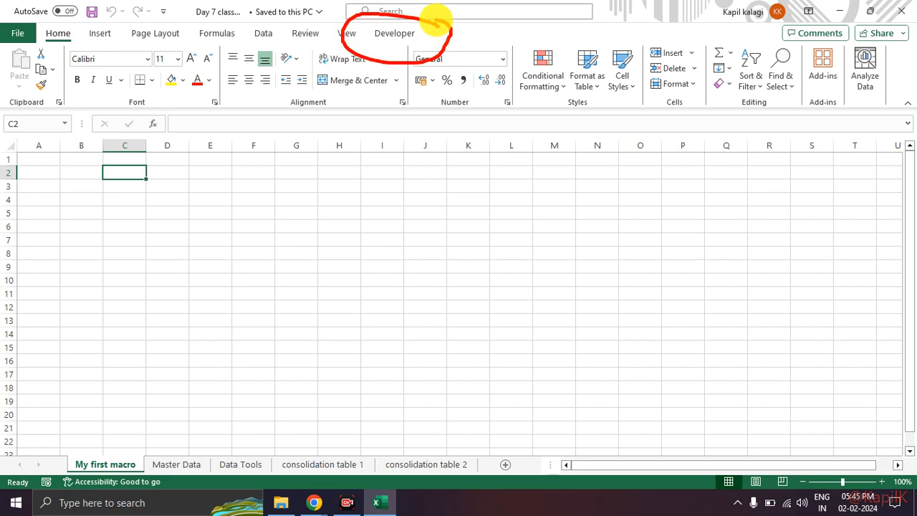
{"action": "key", "text": "Escape"}
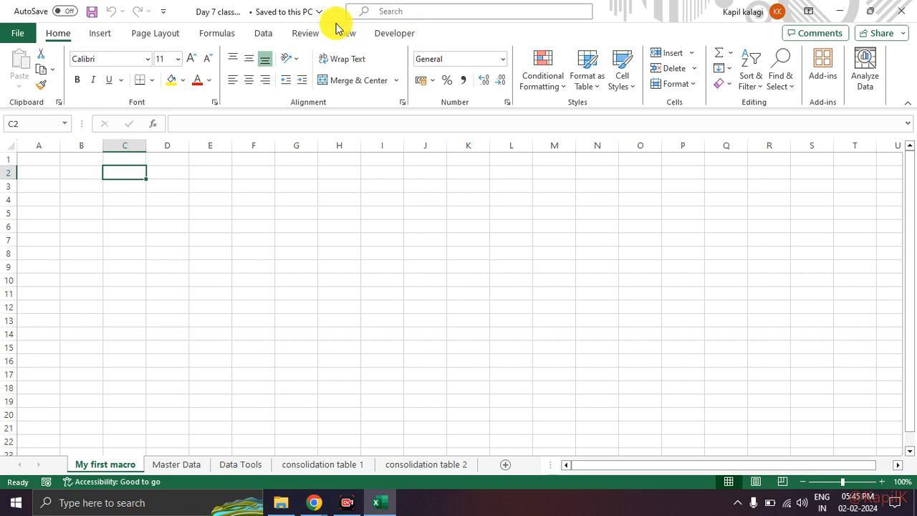
{"action": "left_click", "coordinate": [30, 39]}
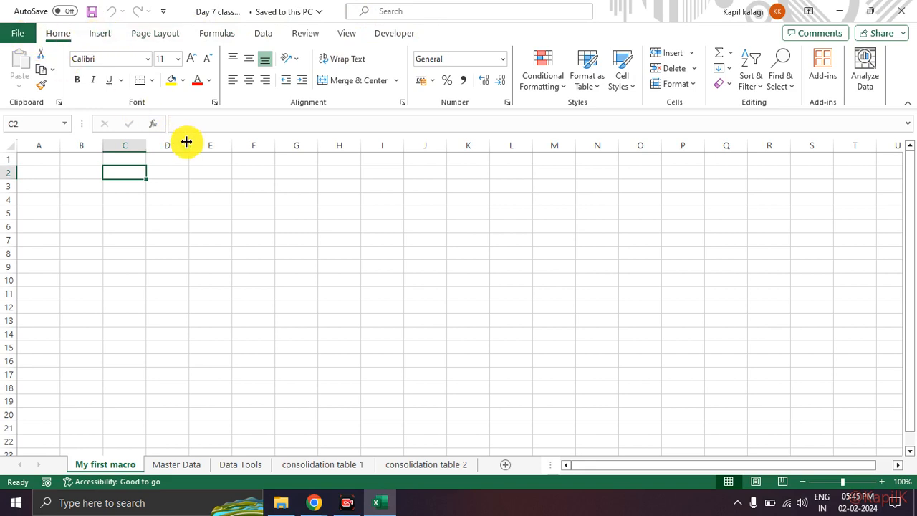
{"action": "left_click", "coordinate": [21, 36]}
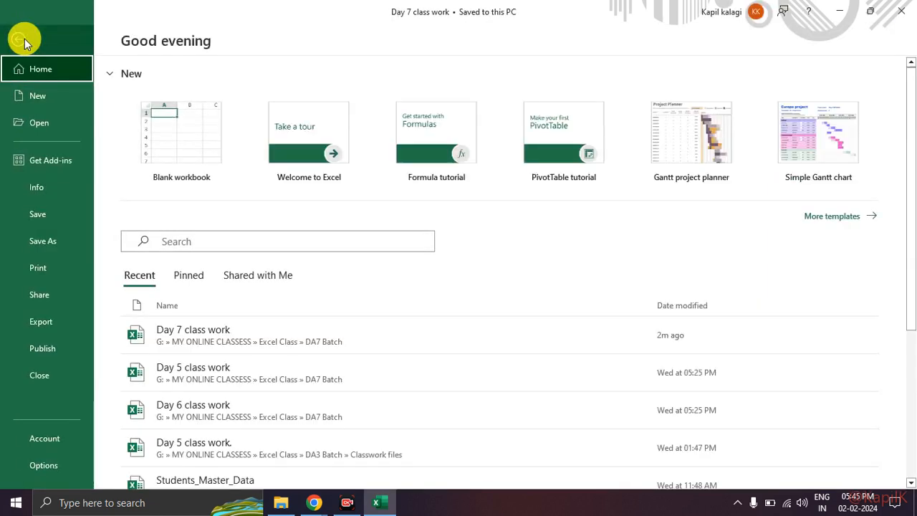
{"action": "left_click", "coordinate": [21, 41]}
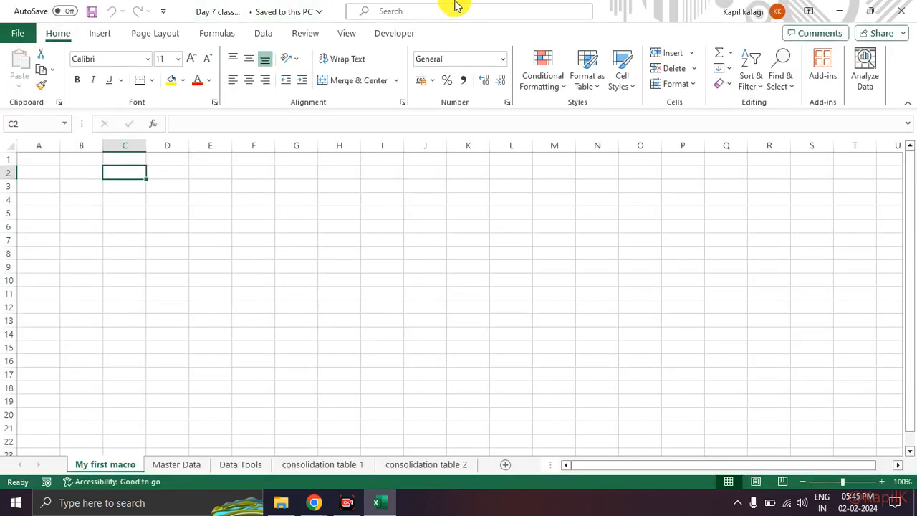
{"action": "left_click", "coordinate": [398, 265]}
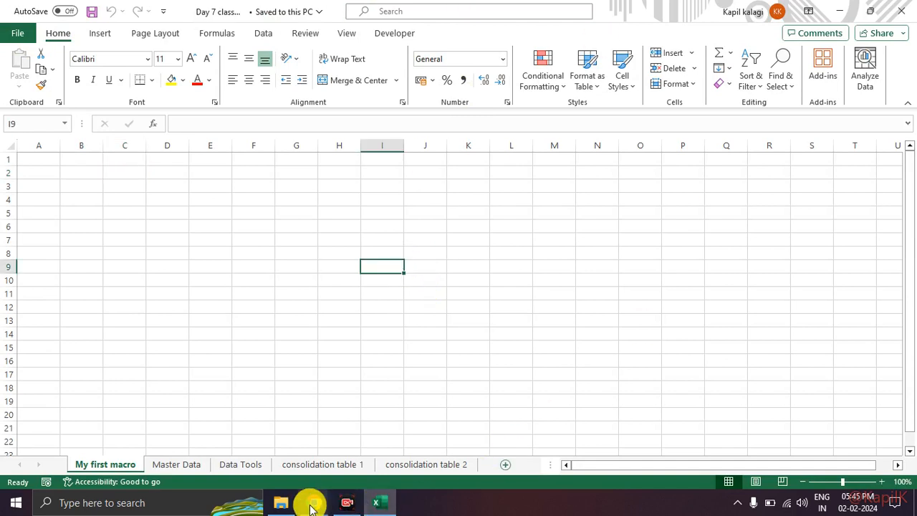
Switch to the Google Meet window in Chrome and reconnect the wireless display to Mi TV - Living room.
{"action": "mouse_move", "coordinate": [317, 502]}
{"action": "left_click", "coordinate": [266, 437]}
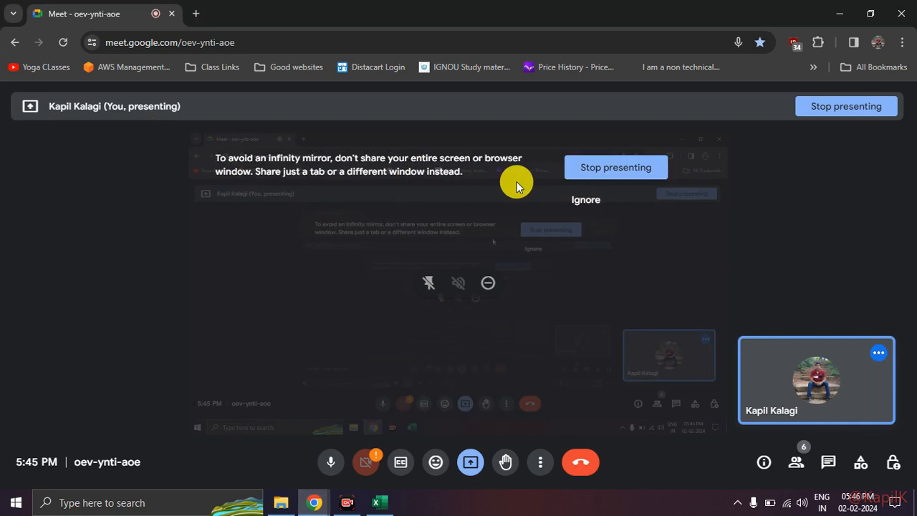
{"action": "key", "text": "super+k"}
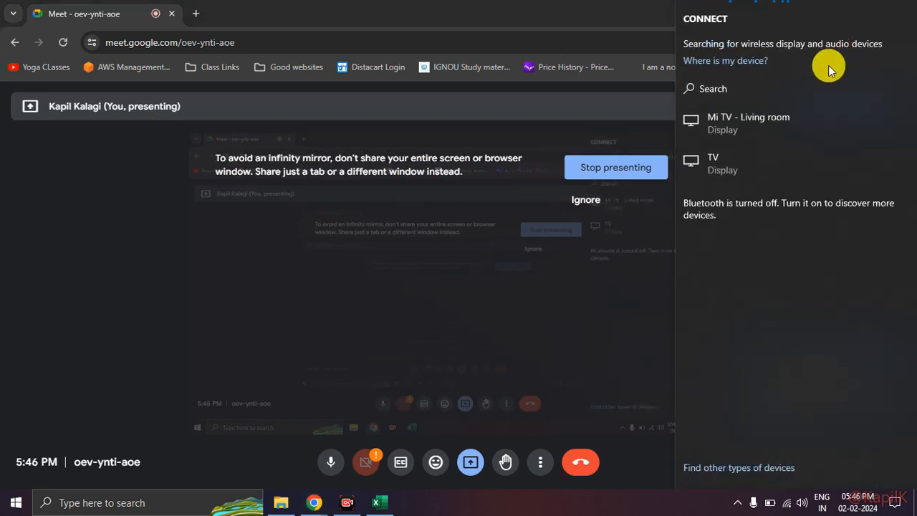
{"action": "left_click", "coordinate": [822, 119]}
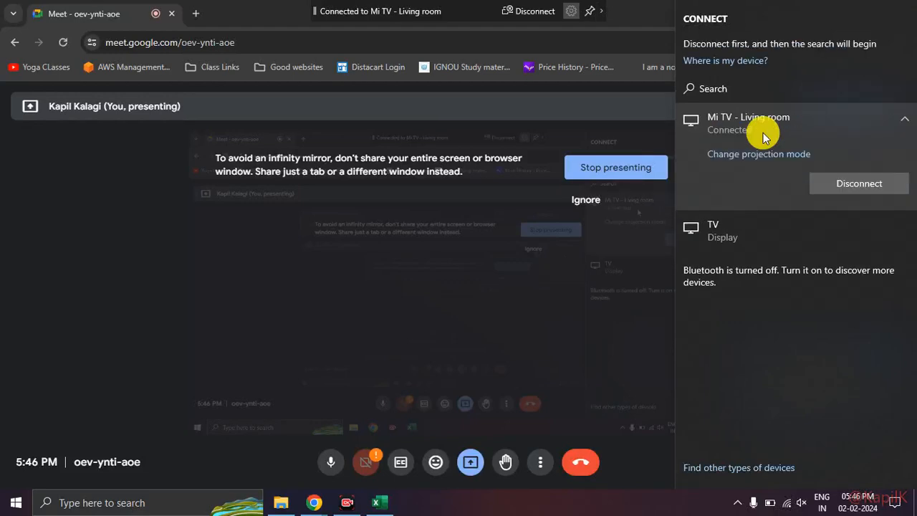
Switch to Excel and open the Customize Ribbon page of Excel Options.
{"action": "left_click", "coordinate": [381, 503]}
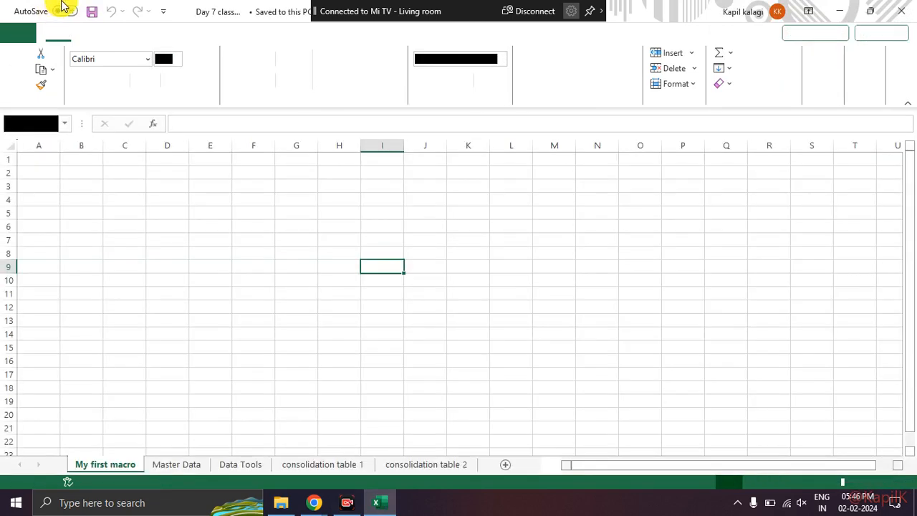
{"action": "left_click", "coordinate": [20, 34]}
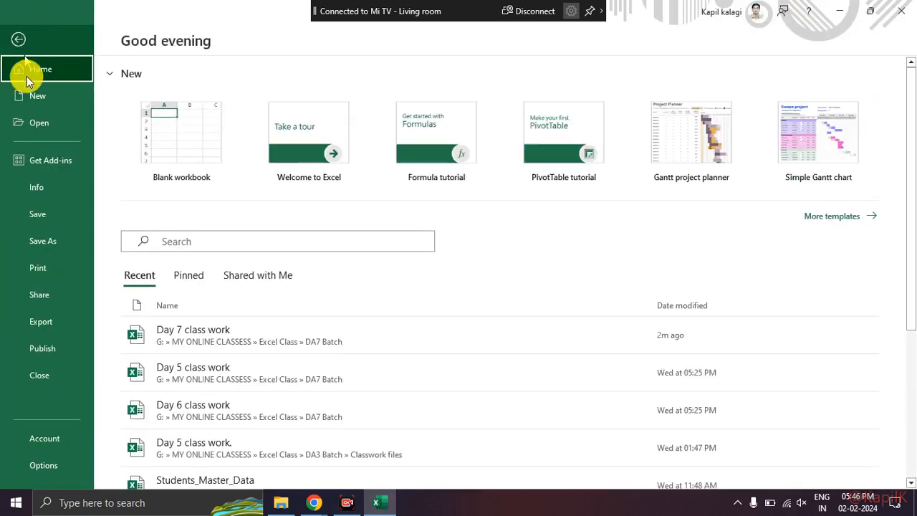
{"action": "left_click", "coordinate": [65, 466]}
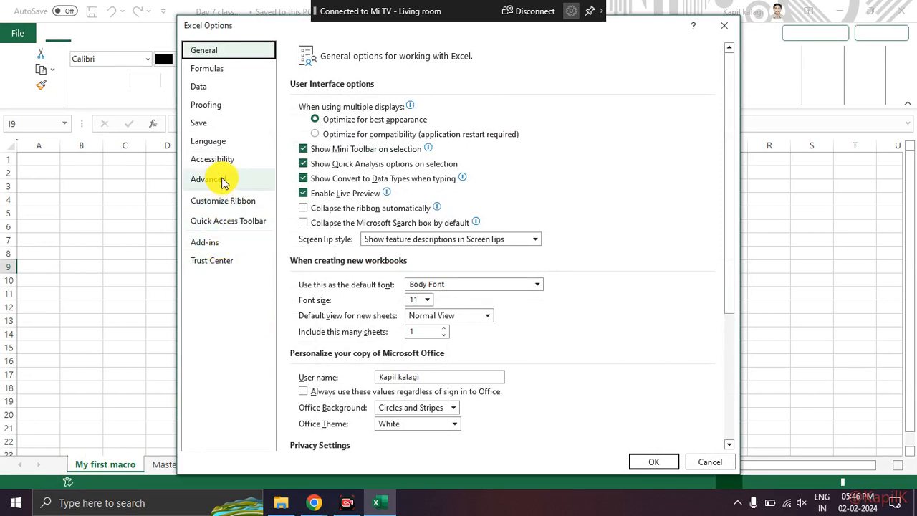
{"action": "left_click", "coordinate": [228, 202]}
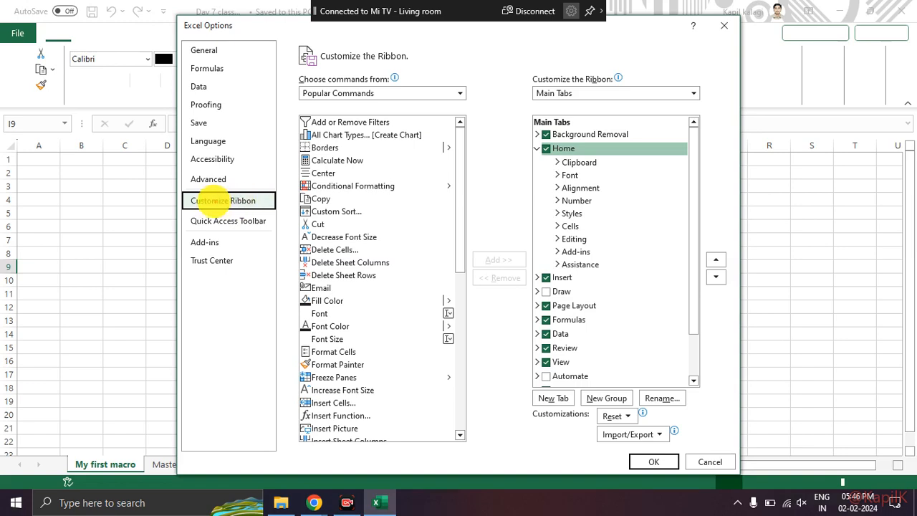
Mark the Customize Ribbon entry and the Main Tabs list in red with the annotation pen, and clear the marks.
{"action": "mouse_move", "coordinate": [256, 189]}
{"action": "left_mouse_down"}
{"action": "mouse_move", "coordinate": [196, 213]}
{"action": "mouse_move", "coordinate": [245, 181]}
{"action": "left_mouse_up"}
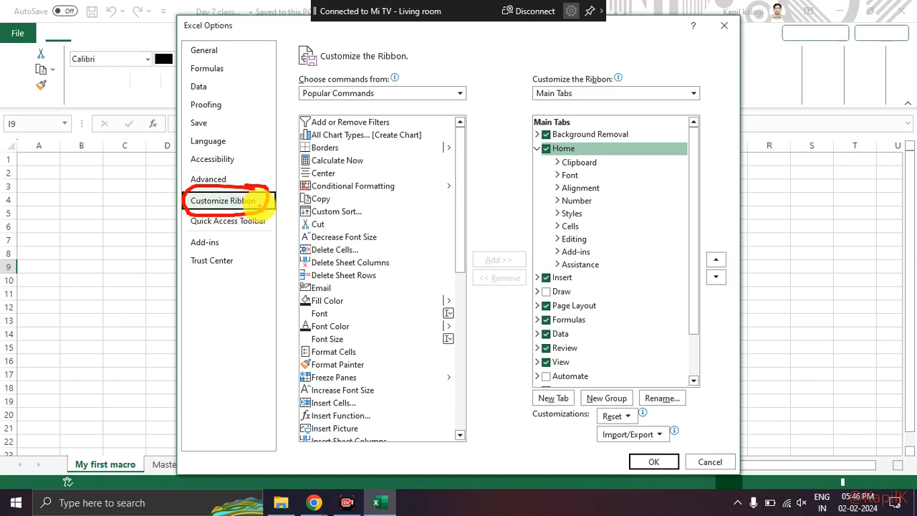
{"action": "mouse_move", "coordinate": [490, 97]}
{"action": "left_mouse_down"}
{"action": "mouse_move", "coordinate": [504, 124]}
{"action": "mouse_move", "coordinate": [522, 380]}
{"action": "mouse_move", "coordinate": [494, 101]}
{"action": "mouse_move", "coordinate": [693, 101]}
{"action": "mouse_move", "coordinate": [706, 188]}
{"action": "mouse_move", "coordinate": [705, 390]}
{"action": "mouse_move", "coordinate": [520, 386]}
{"action": "left_mouse_up"}
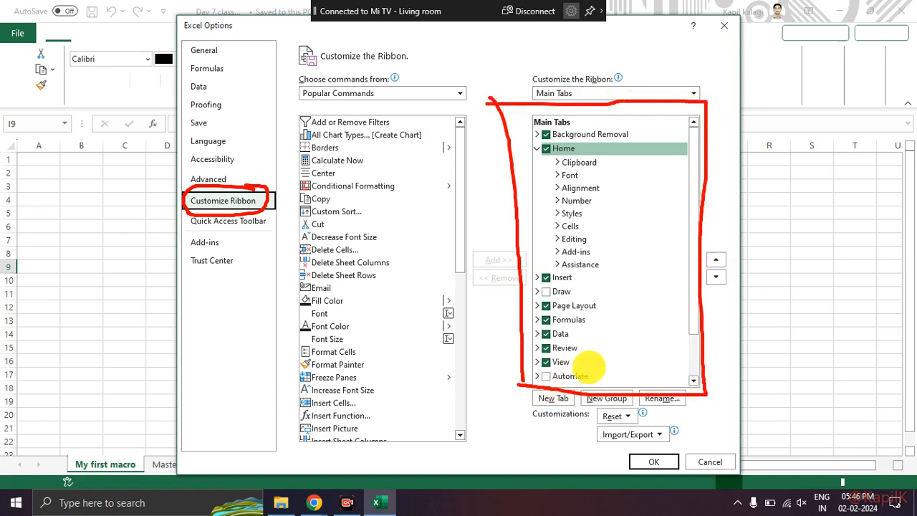
{"action": "key", "text": "Escape"}
Move the Insert tab below Page Layout in the Main Tabs list of Customize Ribbon.
{"action": "left_click_drag", "start_coordinate": [685, 276], "coordinate": [689, 310]}
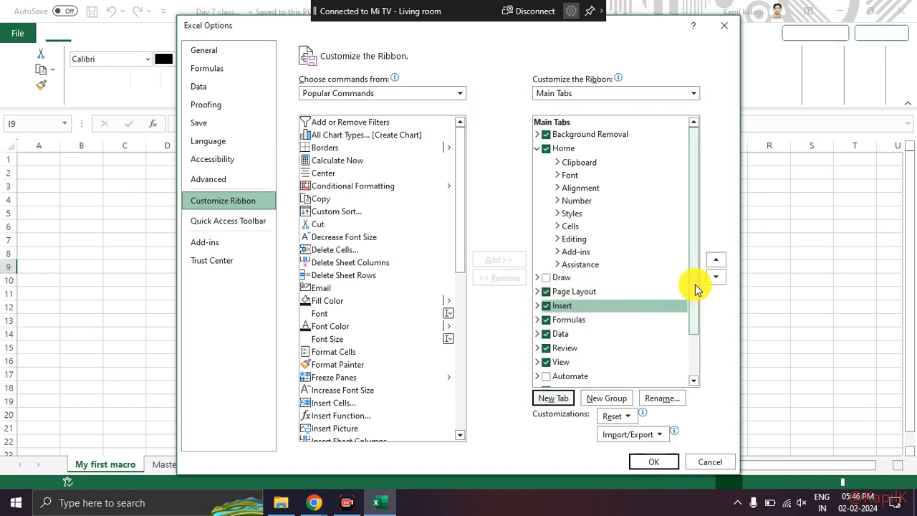
Circle the enabled Developer entry and the OK button in red with the annotation pen, and apply the ribbon options.
{"action": "left_click_drag", "start_coordinate": [695, 284], "coordinate": [695, 327]}
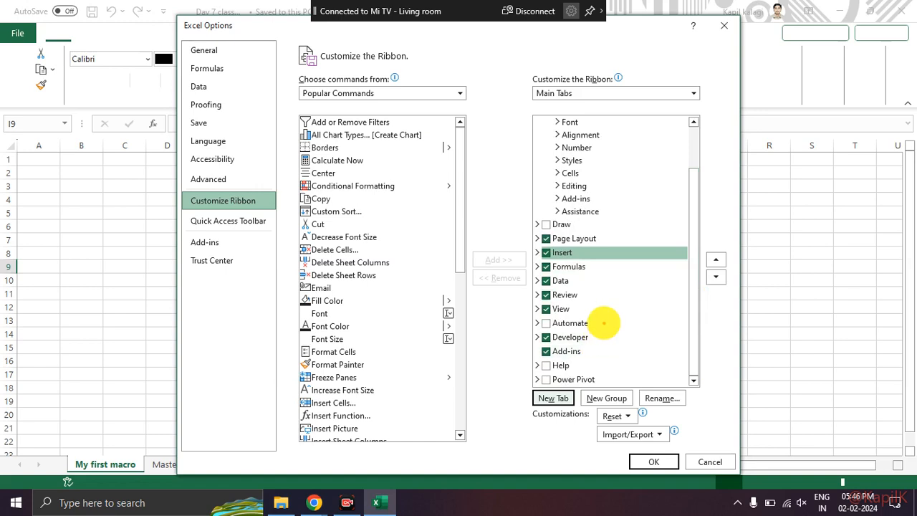
{"action": "mouse_move", "coordinate": [608, 315]}
{"action": "left_mouse_down"}
{"action": "mouse_move", "coordinate": [537, 328]}
{"action": "mouse_move", "coordinate": [622, 331]}
{"action": "mouse_move", "coordinate": [599, 318]}
{"action": "left_mouse_up"}
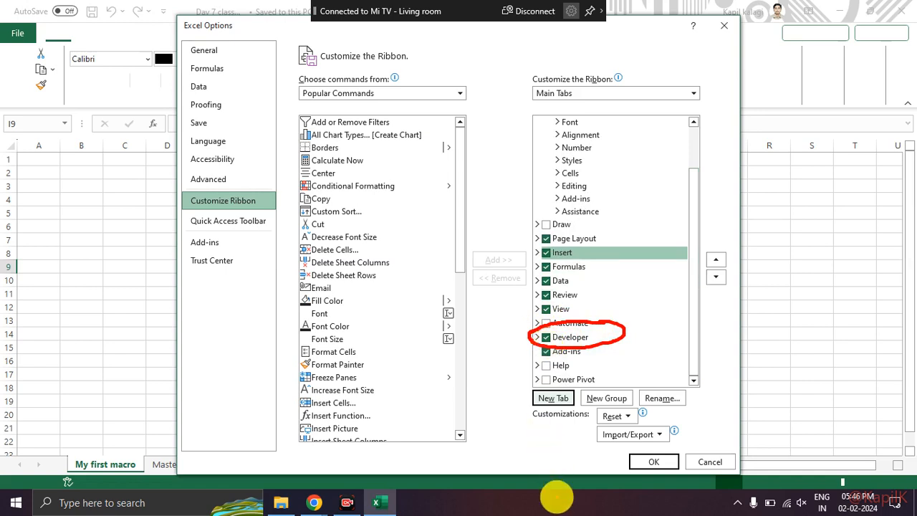
{"action": "mouse_move", "coordinate": [673, 451]}
{"action": "left_mouse_down"}
{"action": "mouse_move", "coordinate": [642, 447]}
{"action": "mouse_move", "coordinate": [680, 479]}
{"action": "mouse_move", "coordinate": [674, 450]}
{"action": "left_mouse_up"}
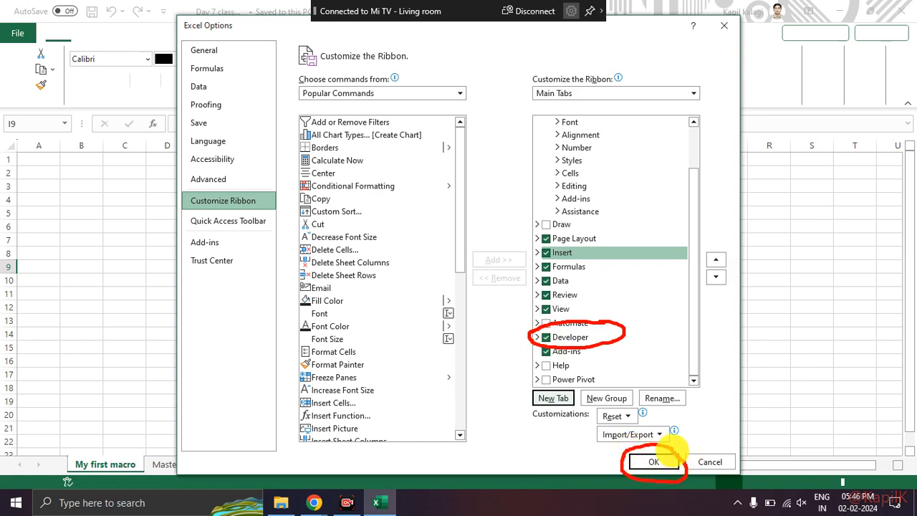
{"action": "left_click", "coordinate": [665, 464]}
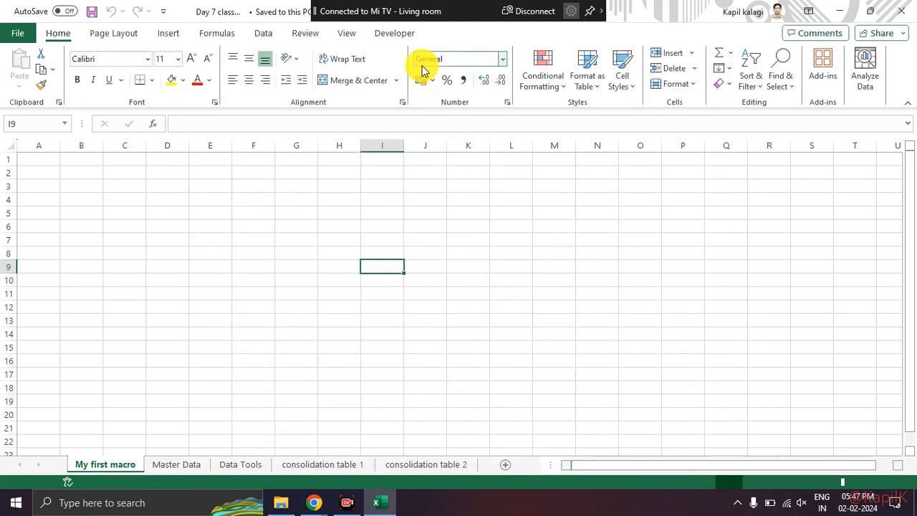
Circle and tick the Developer ribbon tab in red with the annotation pen and clear the marks.
{"action": "mouse_move", "coordinate": [432, 34]}
{"action": "left_mouse_down"}
{"action": "mouse_move", "coordinate": [395, 20]}
{"action": "mouse_move", "coordinate": [362, 29]}
{"action": "mouse_move", "coordinate": [420, 55]}
{"action": "mouse_move", "coordinate": [432, 39]}
{"action": "left_mouse_up"}
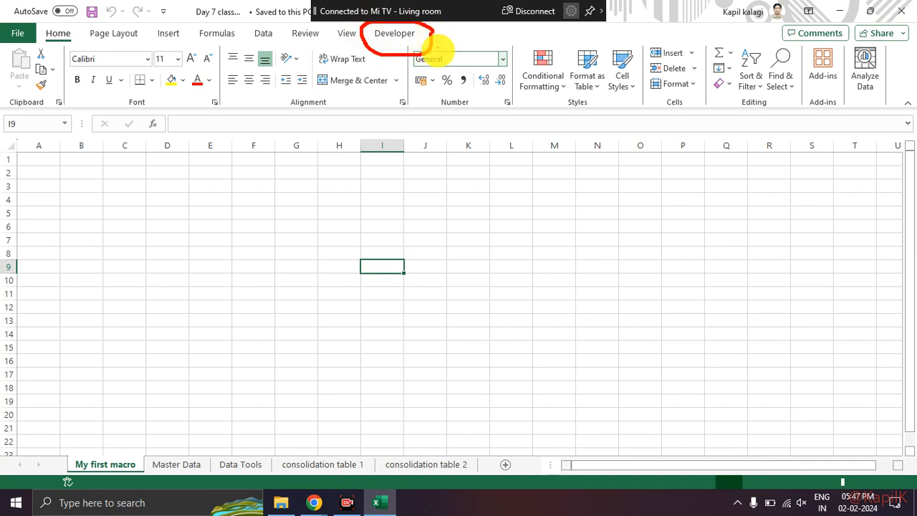
{"action": "mouse_move", "coordinate": [374, 35]}
{"action": "left_mouse_down"}
{"action": "mouse_move", "coordinate": [384, 52]}
{"action": "mouse_move", "coordinate": [432, 21]}
{"action": "left_mouse_up"}
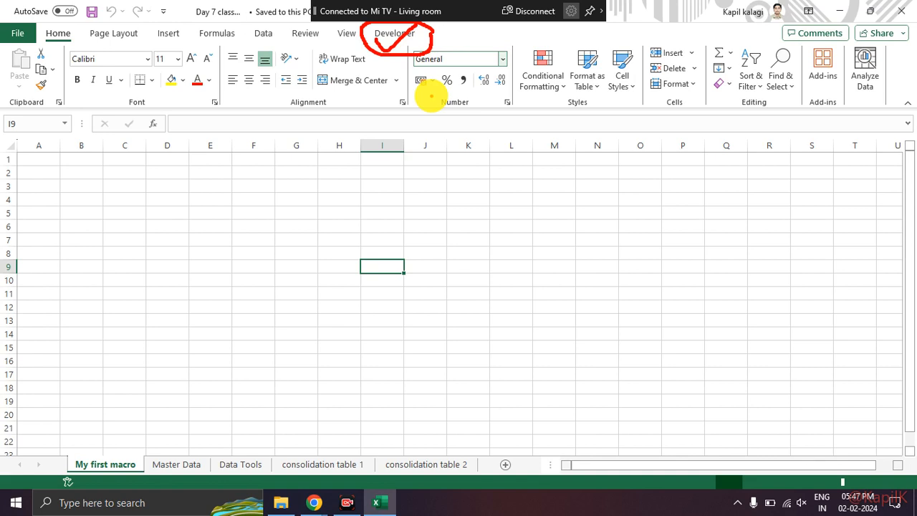
{"action": "key", "text": "Escape"}
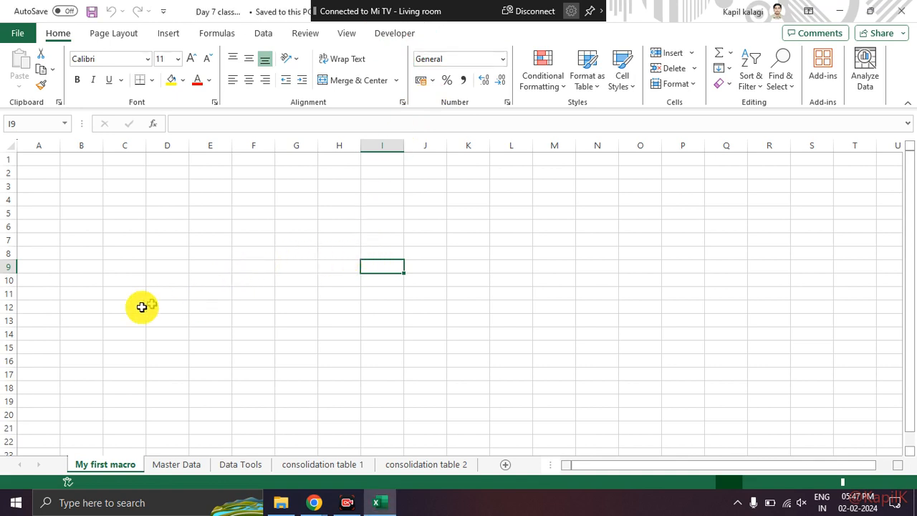
Switch to the Google Meet window in Chrome and look through the list of meeting participants.
{"action": "mouse_move", "coordinate": [323, 502]}
{"action": "left_click", "coordinate": [266, 453]}
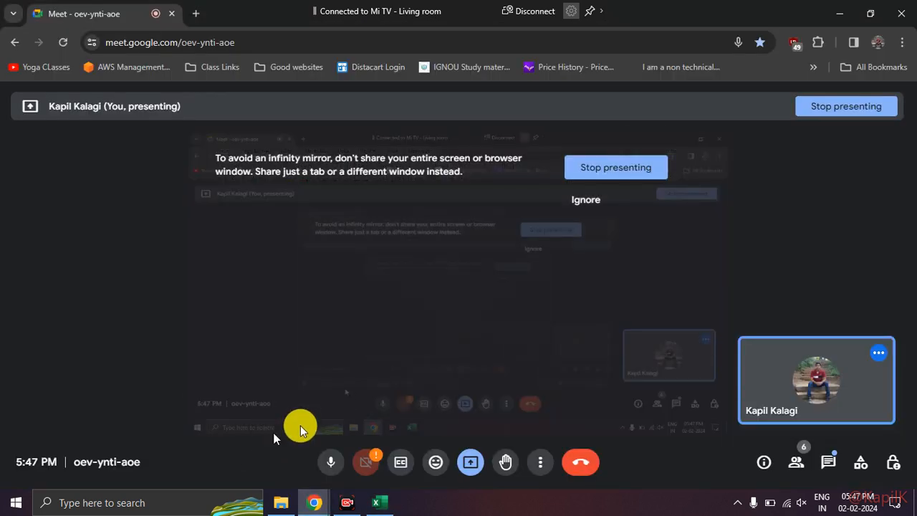
{"action": "left_click", "coordinate": [796, 463]}
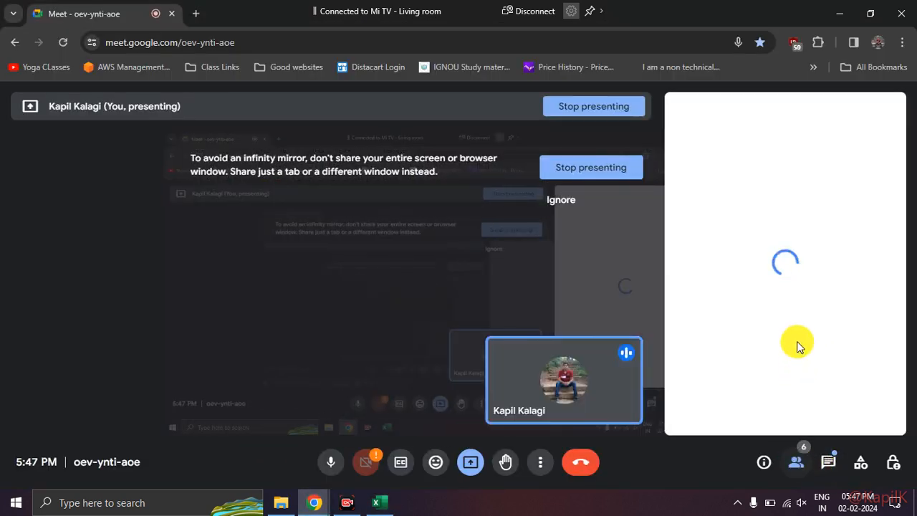
{"action": "scroll", "coordinate": [798, 343], "scroll_direction": "down", "scroll_amount": 2}
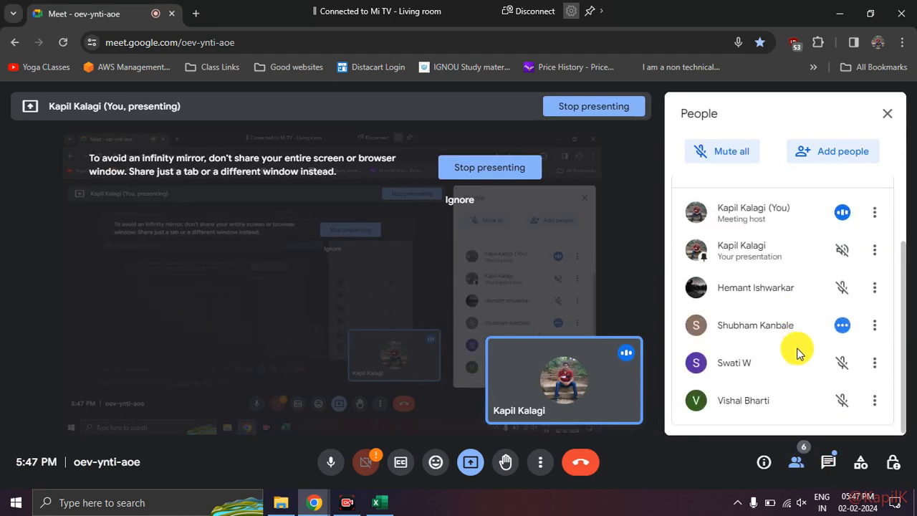
Switch back to Excel and display the Developer ribbon commands.
{"action": "key", "text": "alt+Tab"}
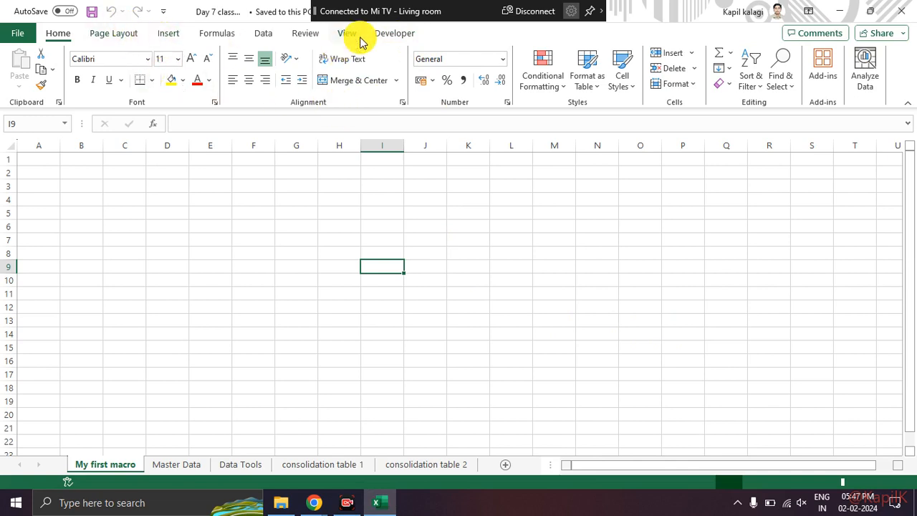
{"action": "left_click", "coordinate": [387, 35]}
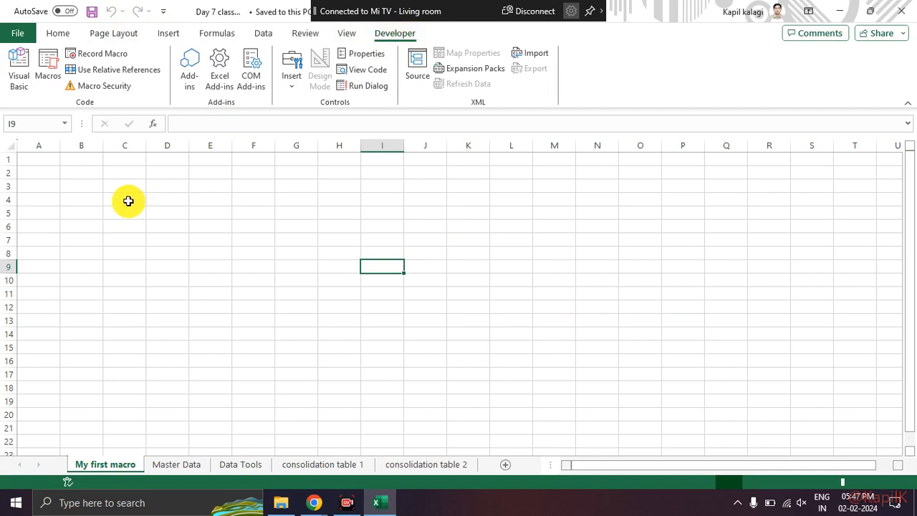
{"action": "left_click", "coordinate": [398, 17]}
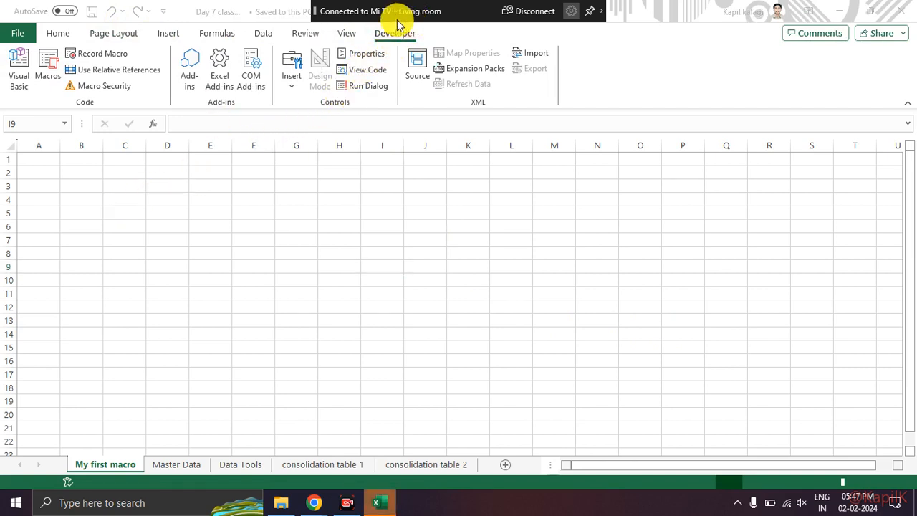
{"action": "left_click", "coordinate": [369, 34]}
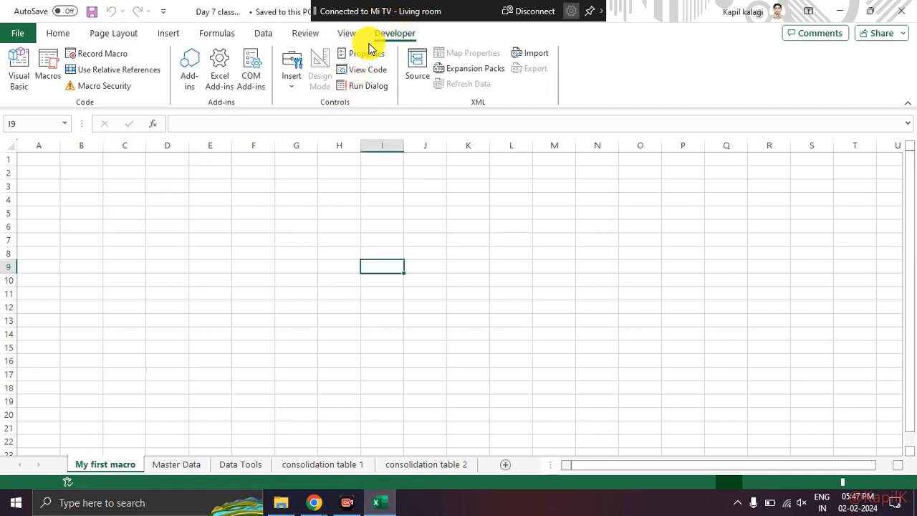
Circle Visual Basic and Macros in red on the Developer ribbon, add a tick mark at Visual Basic, and clear the marks.
{"action": "mouse_move", "coordinate": [416, 31]}
{"action": "left_mouse_down"}
{"action": "mouse_move", "coordinate": [348, 28]}
{"action": "mouse_move", "coordinate": [430, 29]}
{"action": "mouse_move", "coordinate": [365, 28]}
{"action": "mouse_move", "coordinate": [362, 45]}
{"action": "mouse_move", "coordinate": [390, 54]}
{"action": "mouse_move", "coordinate": [328, 65]}
{"action": "mouse_move", "coordinate": [16, 90]}
{"action": "left_mouse_up"}
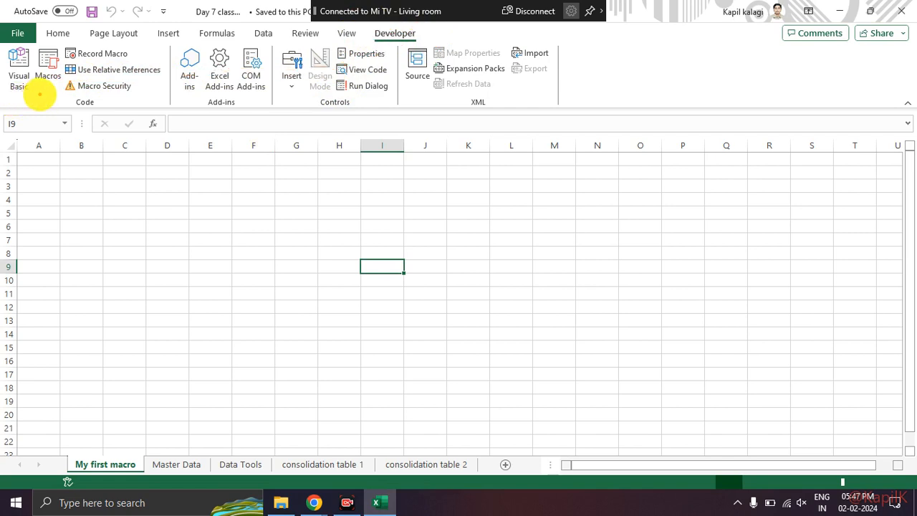
{"action": "mouse_move", "coordinate": [41, 106]}
{"action": "left_mouse_down"}
{"action": "mouse_move", "coordinate": [14, 92]}
{"action": "mouse_move", "coordinate": [82, 56]}
{"action": "mouse_move", "coordinate": [13, 43]}
{"action": "mouse_move", "coordinate": [13, 106]}
{"action": "mouse_move", "coordinate": [32, 106]}
{"action": "left_mouse_up"}
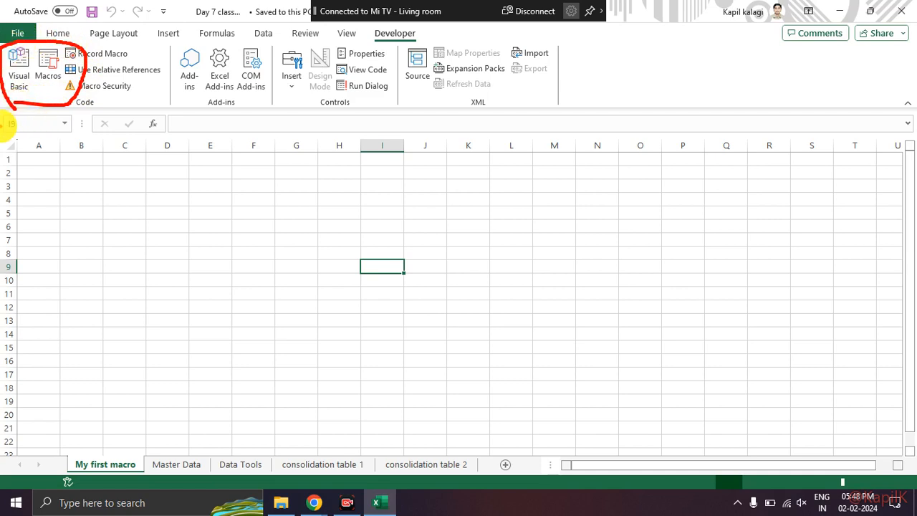
{"action": "mouse_move", "coordinate": [7, 124]}
{"action": "left_mouse_down"}
{"action": "mouse_move", "coordinate": [24, 65]}
{"action": "mouse_move", "coordinate": [27, 107]}
{"action": "left_mouse_up"}
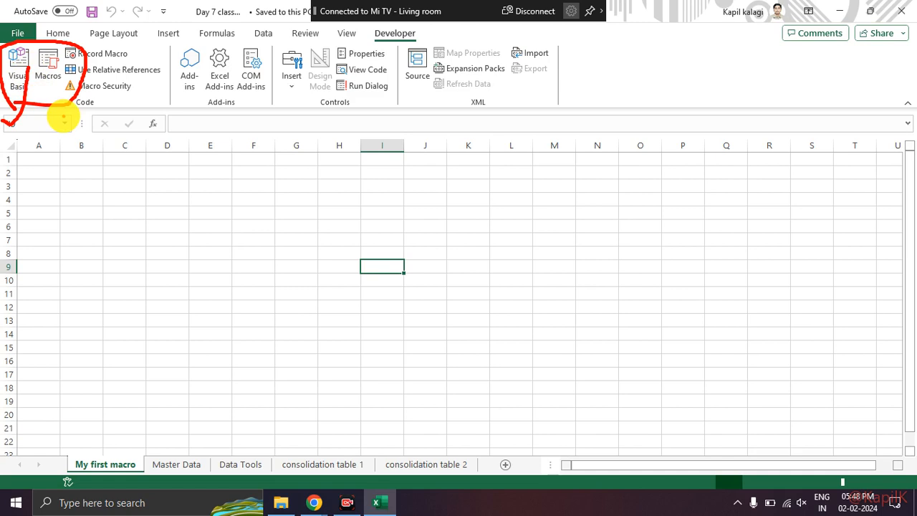
{"action": "key", "text": "Escape"}
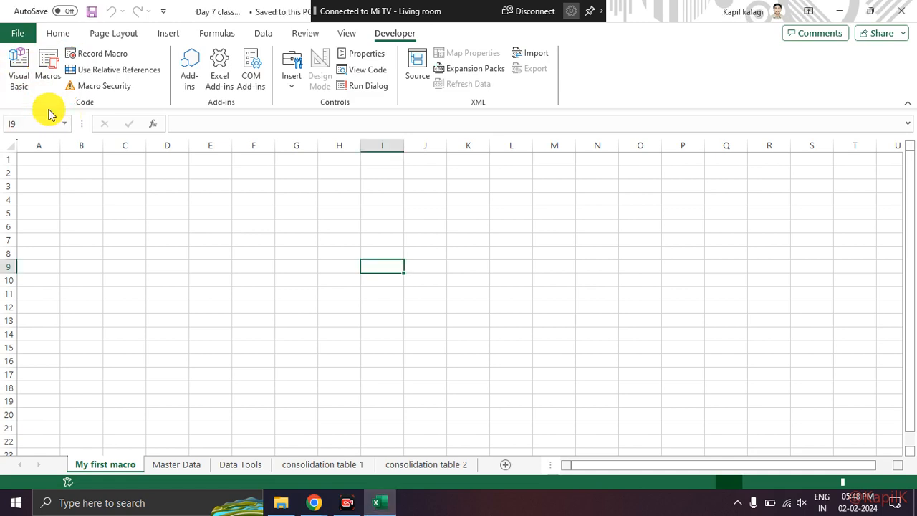
Mark the Macros command and circle the Record Macro command in red with the annotation pen.
{"action": "key", "text": "ctrl+2"}
{"action": "left_click_drag", "start_coordinate": [28, 93], "coordinate": [63, 102]}
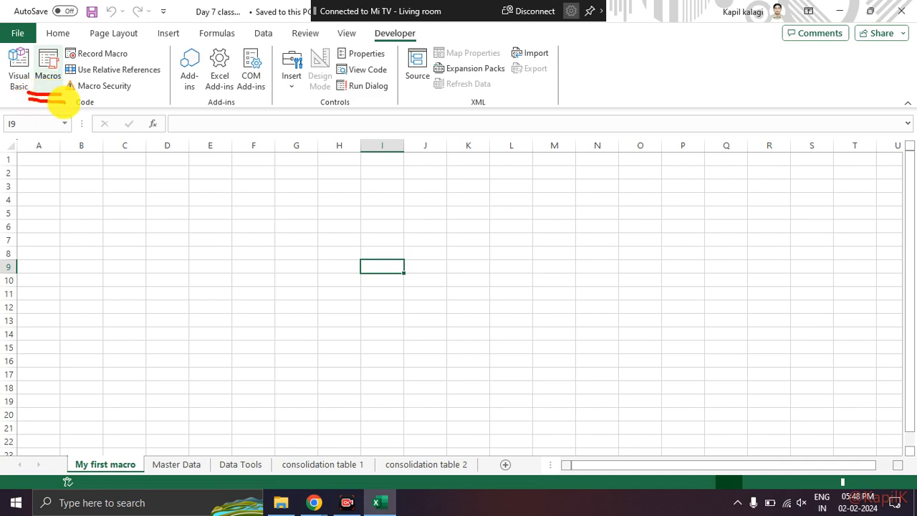
{"action": "mouse_move", "coordinate": [64, 63]}
{"action": "left_mouse_down"}
{"action": "mouse_move", "coordinate": [123, 63]}
{"action": "mouse_move", "coordinate": [137, 43]}
{"action": "mouse_move", "coordinate": [60, 37]}
{"action": "mouse_move", "coordinate": [62, 58]}
{"action": "left_mouse_up"}
{"action": "key", "text": "Escape"}
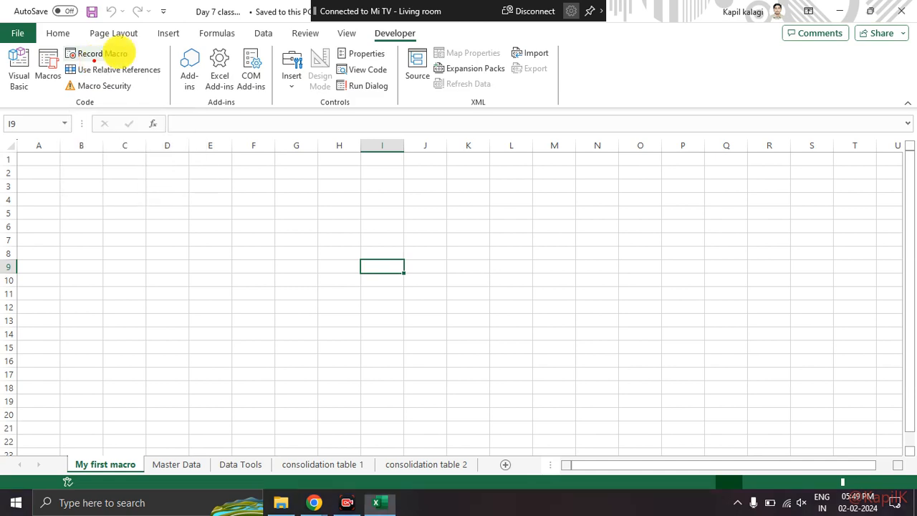
{"action": "mouse_move", "coordinate": [135, 40]}
{"action": "left_mouse_down"}
{"action": "mouse_move", "coordinate": [82, 36]}
{"action": "mouse_move", "coordinate": [49, 57]}
{"action": "mouse_move", "coordinate": [115, 68]}
{"action": "mouse_move", "coordinate": [136, 50]}
{"action": "mouse_move", "coordinate": [133, 40]}
{"action": "left_mouse_up"}
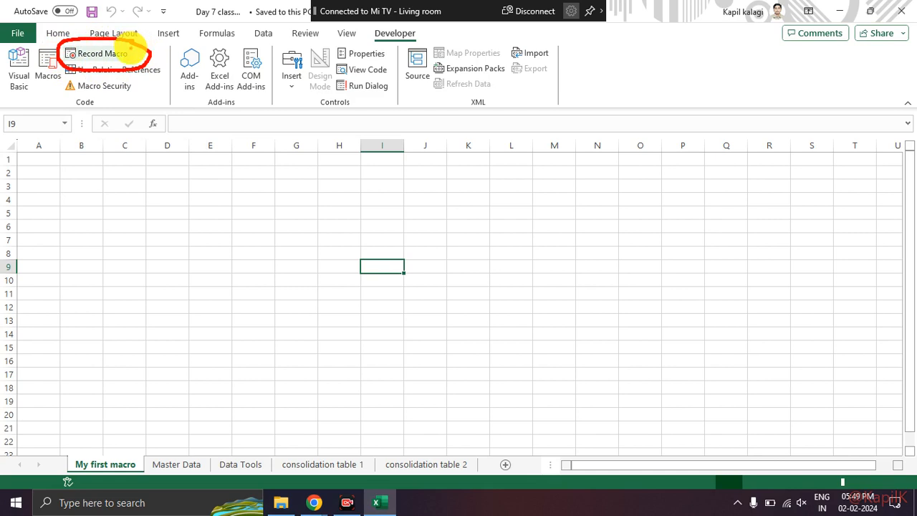
Open the Record Macro dialog, outline it and its macro name in red with the annotation pen, and clear the marks.
{"action": "left_click", "coordinate": [119, 56]}
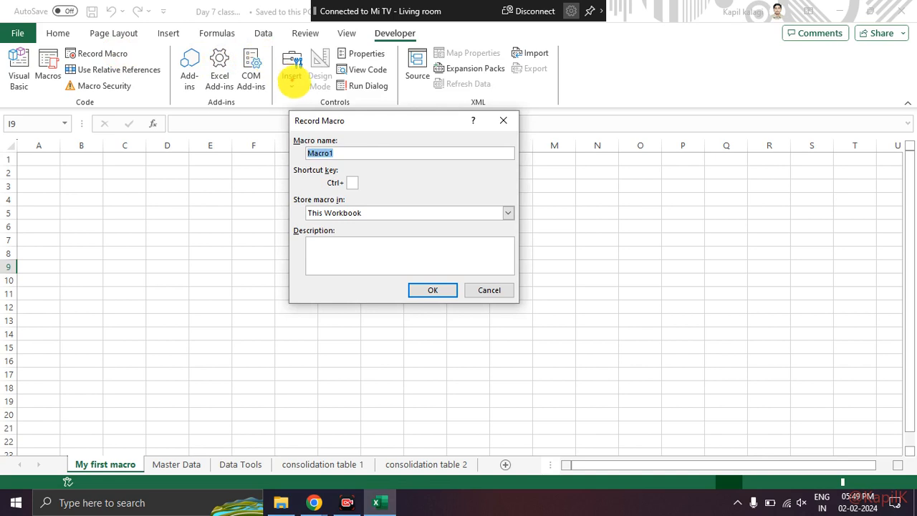
{"action": "mouse_move", "coordinate": [295, 109]}
{"action": "left_mouse_down"}
{"action": "mouse_move", "coordinate": [517, 109]}
{"action": "mouse_move", "coordinate": [518, 309]}
{"action": "mouse_move", "coordinate": [285, 311]}
{"action": "mouse_move", "coordinate": [277, 92]}
{"action": "left_mouse_up"}
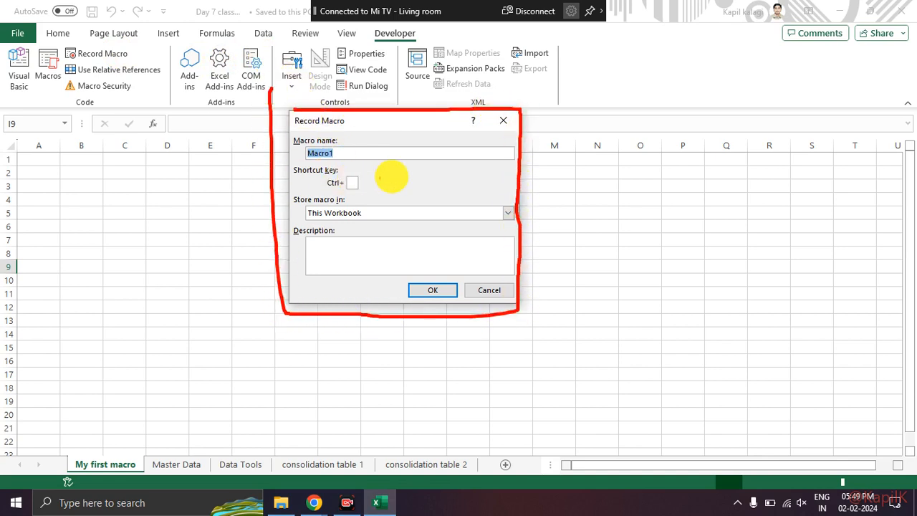
{"action": "mouse_move", "coordinate": [356, 134]}
{"action": "left_mouse_down"}
{"action": "mouse_move", "coordinate": [334, 172]}
{"action": "mouse_move", "coordinate": [342, 135]}
{"action": "left_mouse_up"}
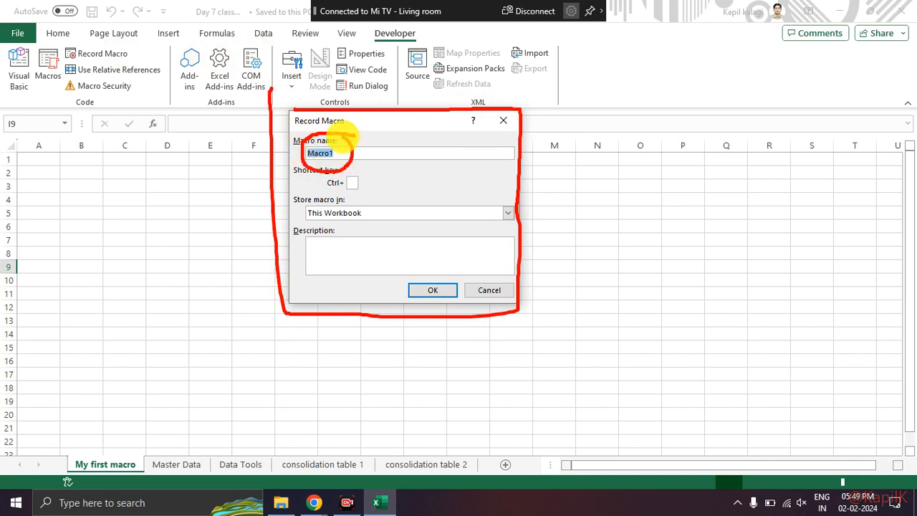
{"action": "key", "text": "Escape"}
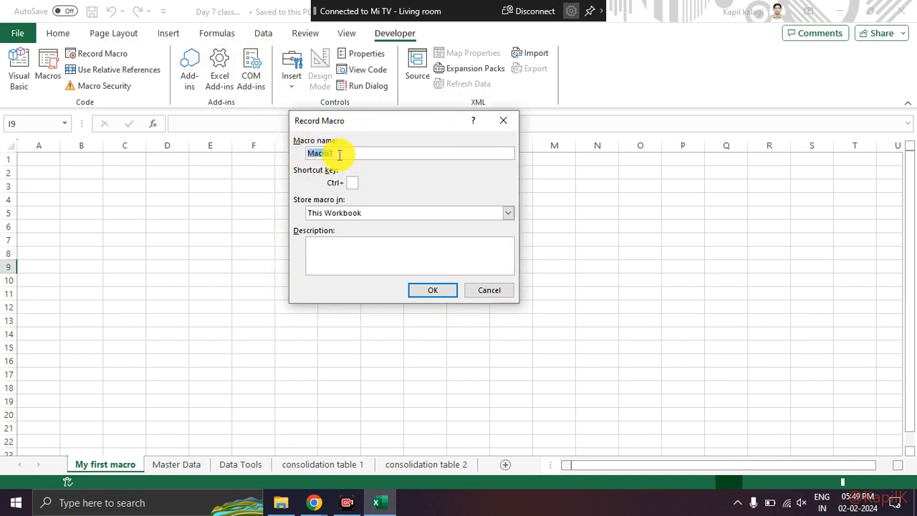
Name the macro my_first_macro and set its shortcut key to Ctrl+q.
{"action": "type", "text": "my_"}
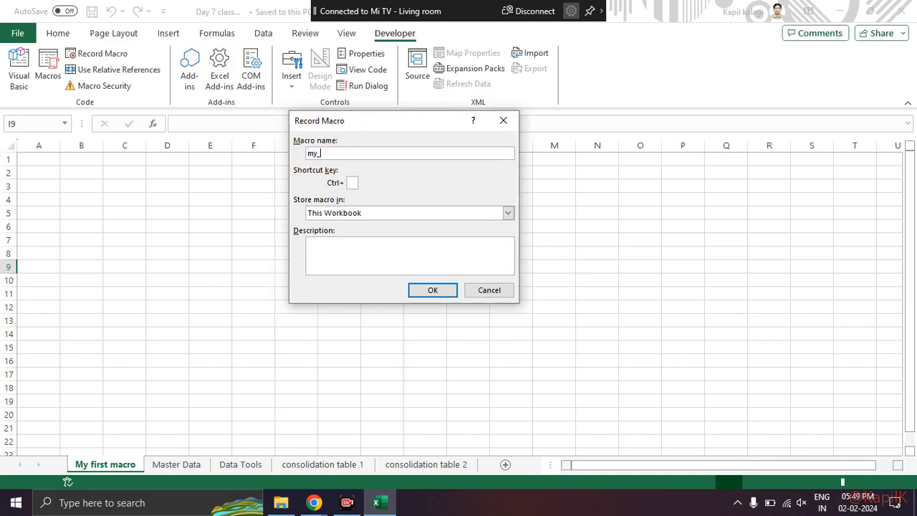
{"action": "type", "text": "first"}
{"action": "type", "text": "_na"}
{"action": "key", "text": "BackSpace"}
{"action": "key", "text": "BackSpace"}
{"action": "type", "text": "macro"}
{"action": "left_click", "coordinate": [349, 188]}
{"action": "type", "text": "q"}
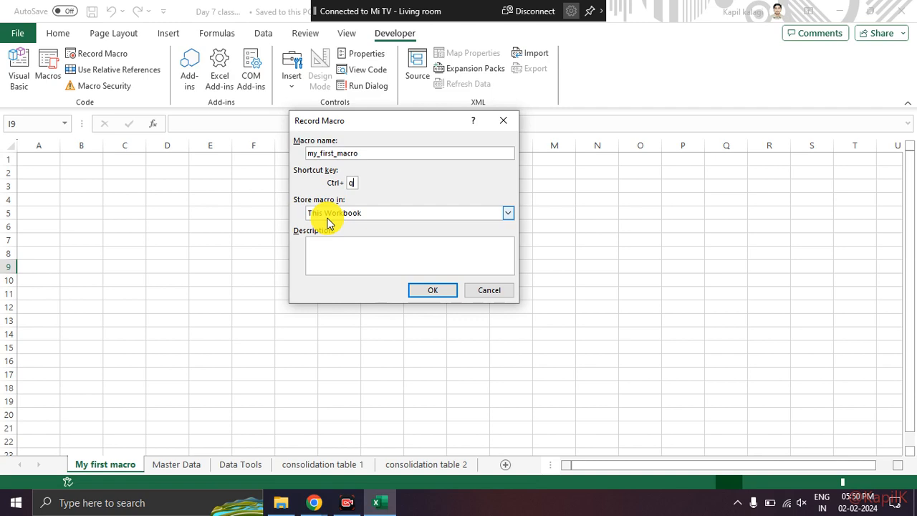
Show the storage locations offered for the macro, mark them in red with the annotation pen, and clear the marks.
{"action": "left_click", "coordinate": [357, 218]}
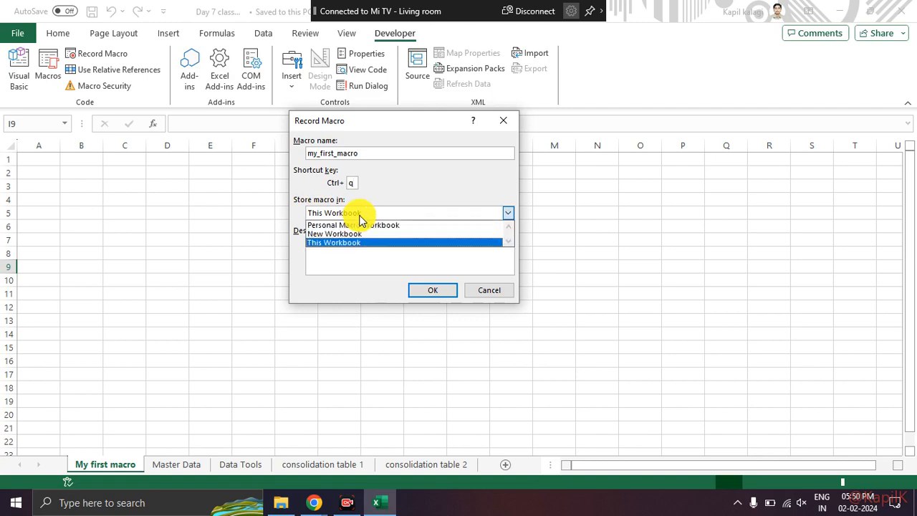
{"action": "mouse_move", "coordinate": [390, 219]}
{"action": "left_mouse_down"}
{"action": "mouse_move", "coordinate": [269, 227]}
{"action": "mouse_move", "coordinate": [426, 248]}
{"action": "mouse_move", "coordinate": [387, 198]}
{"action": "mouse_move", "coordinate": [294, 243]}
{"action": "mouse_move", "coordinate": [319, 243]}
{"action": "left_mouse_up"}
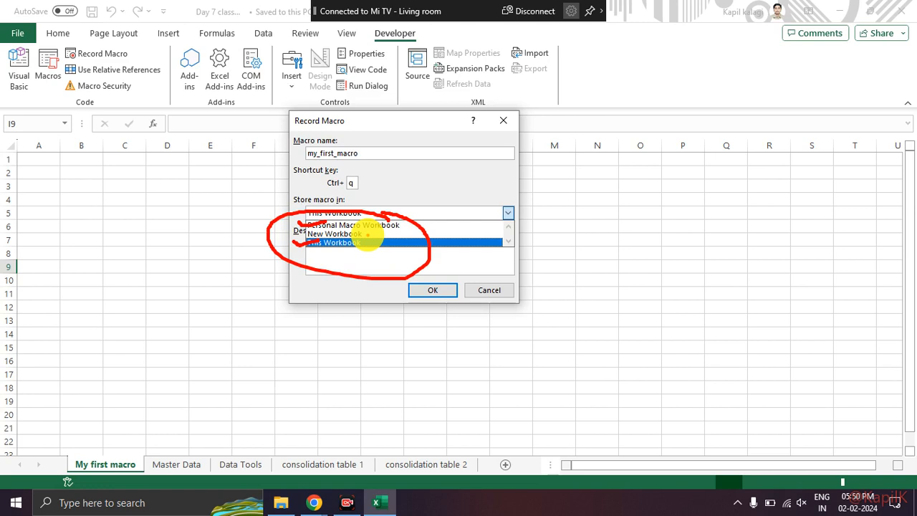
{"action": "left_click_drag", "start_coordinate": [338, 254], "coordinate": [378, 241]}
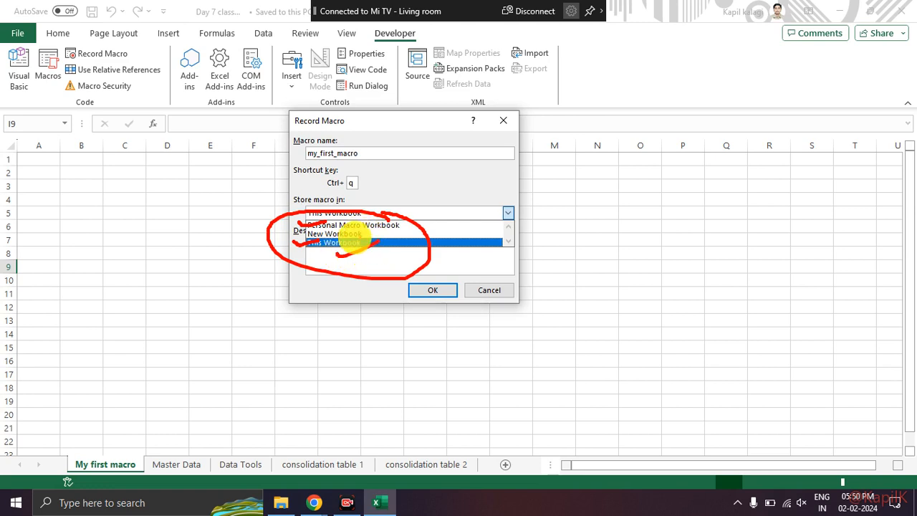
{"action": "left_click_drag", "start_coordinate": [293, 227], "coordinate": [396, 228]}
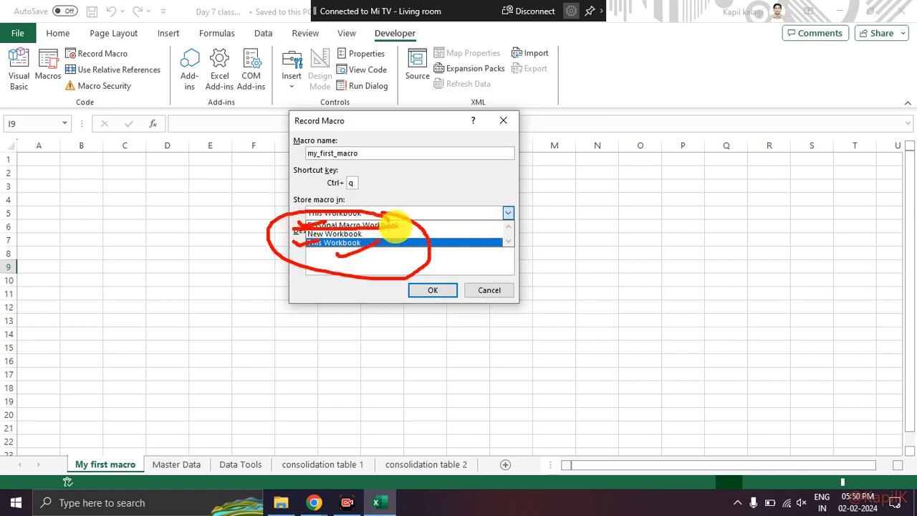
{"action": "key", "text": "Escape"}
Review the macro storage locations again with the Personal Macro Workbook option ticked in red, and cancel the macro recording setup.
{"action": "left_click", "coordinate": [388, 214]}
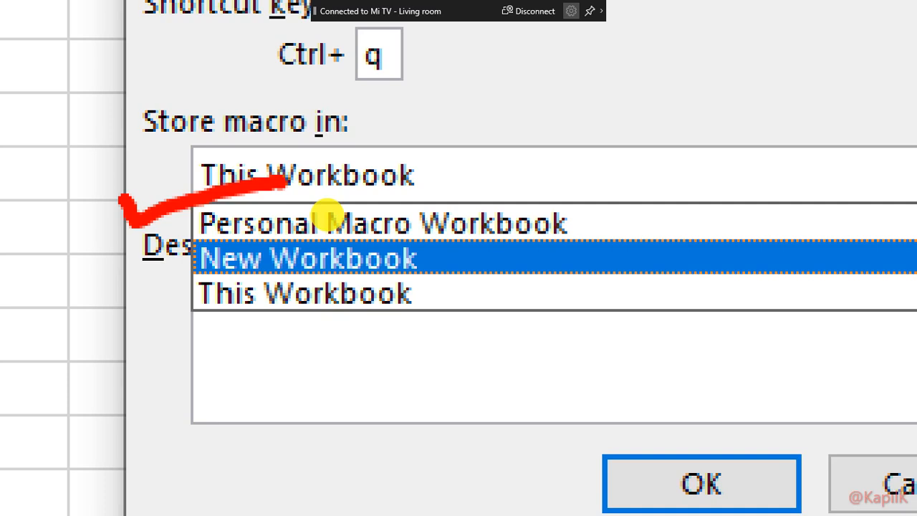
{"action": "key", "text": "Escape"}
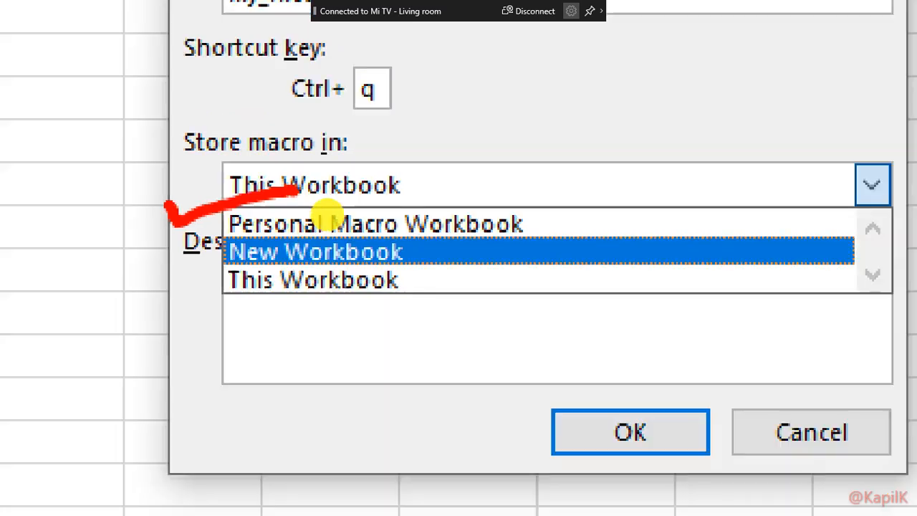
{"action": "key", "text": "Escape"}
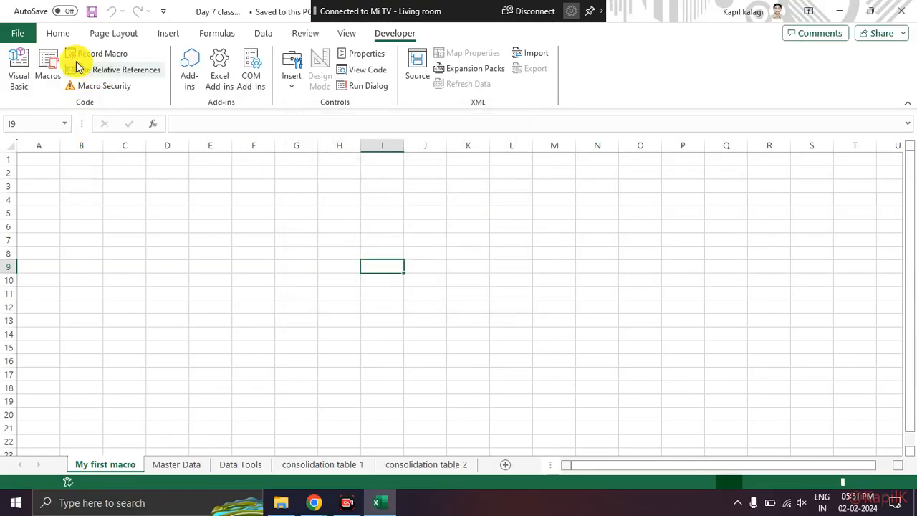
Start recording a macro named my_first_macro with shortcut Ctrl+q and description "my first macros", and circle the recording indicator in red.
{"action": "left_click", "coordinate": [96, 54]}
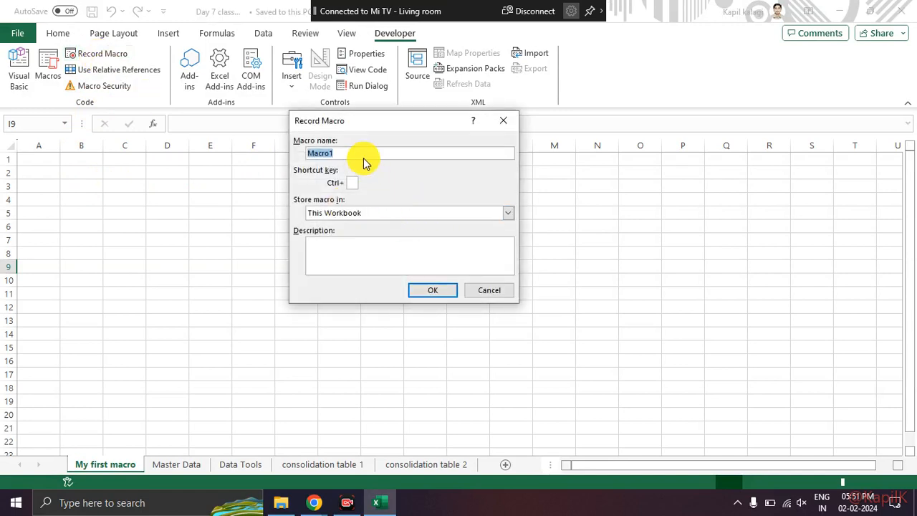
{"action": "type", "text": "my_first_macro"}
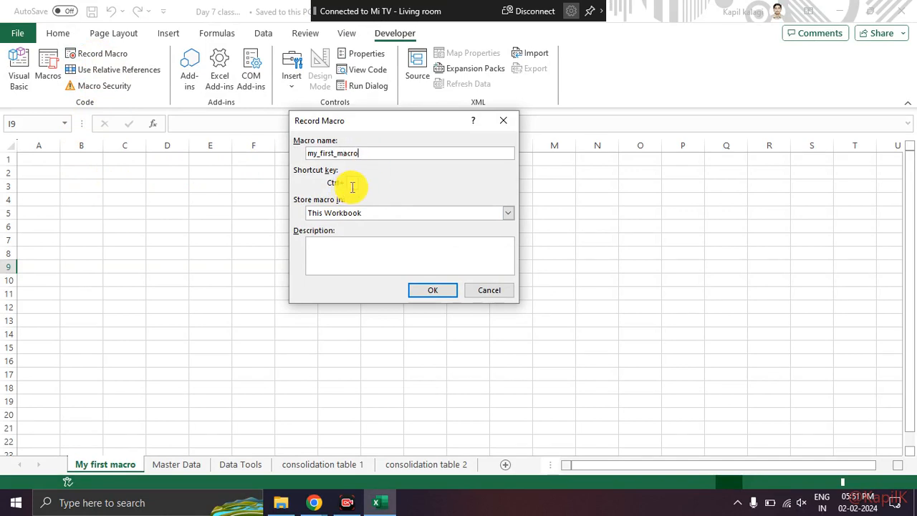
{"action": "type", "text": "q"}
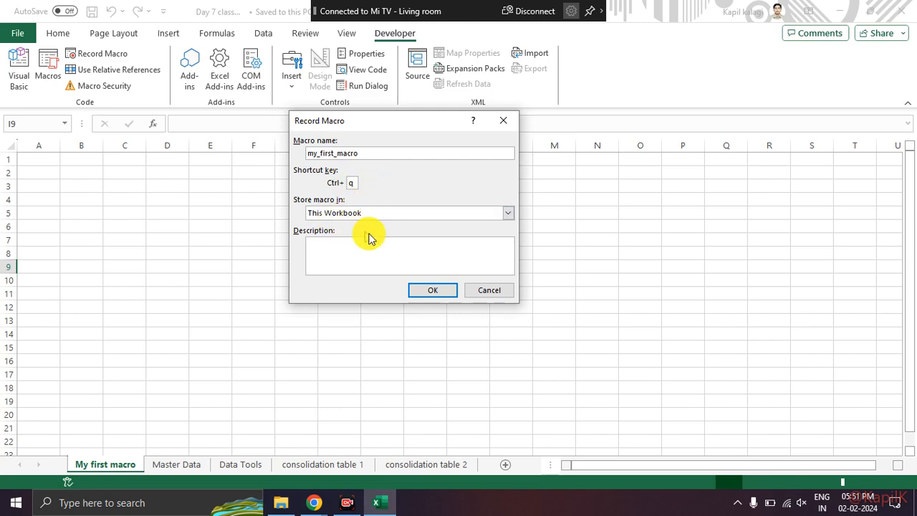
{"action": "left_click", "coordinate": [359, 253]}
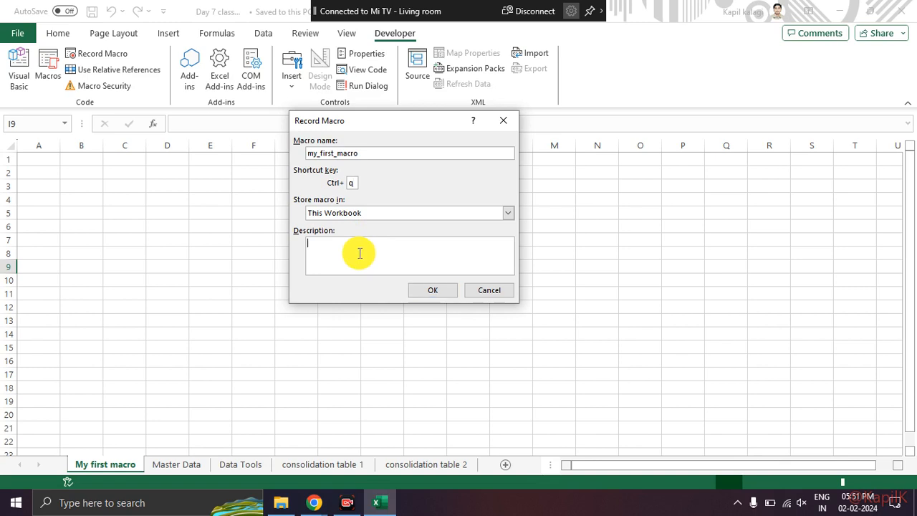
{"action": "type", "text": "m"}
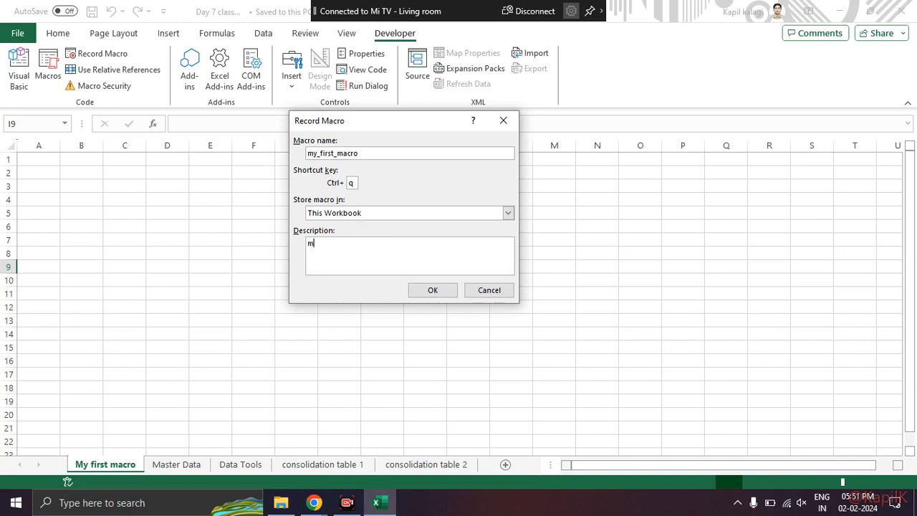
{"action": "type", "text": "y first macros"}
{"action": "left_click", "coordinate": [432, 290]}
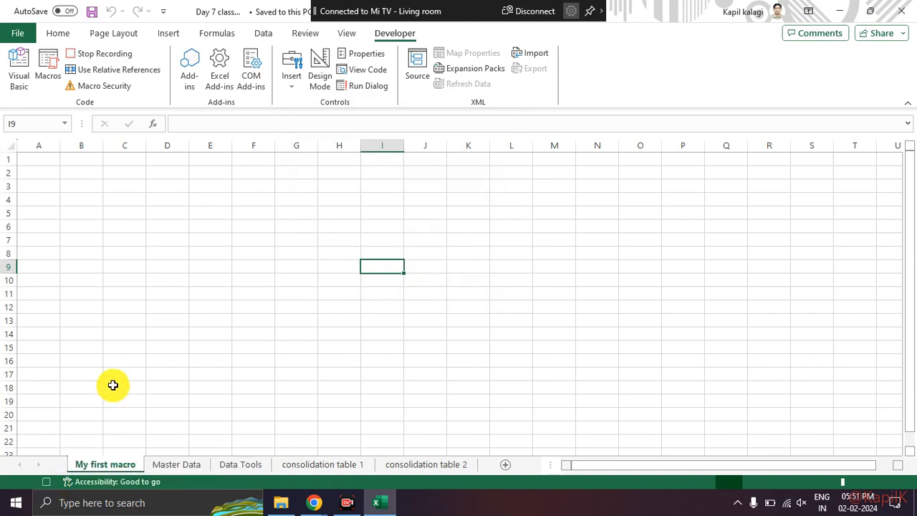
{"action": "mouse_move", "coordinate": [51, 472]}
{"action": "left_mouse_down"}
{"action": "mouse_move", "coordinate": [23, 482]}
{"action": "mouse_move", "coordinate": [58, 481]}
{"action": "left_mouse_up"}
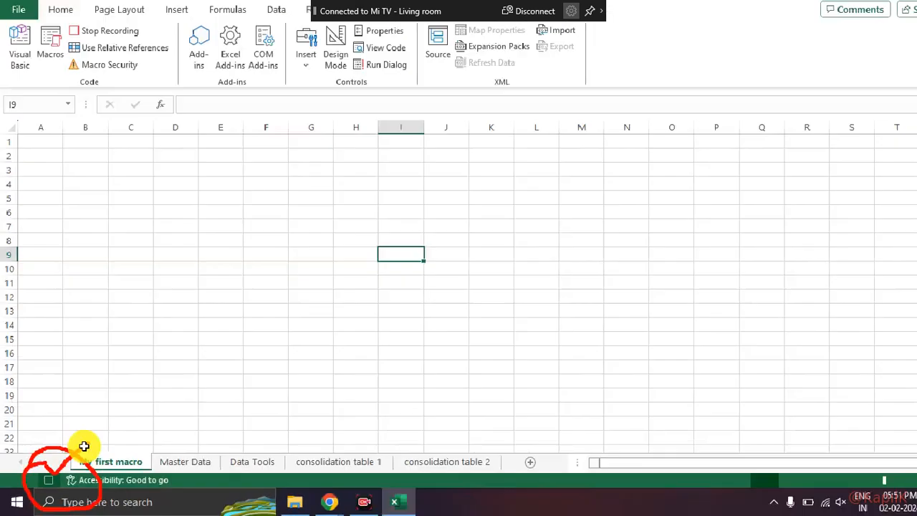
Enter "my frist macro" in cell A1 and a sentence stating the presenter's first name in cell A2.
{"action": "left_click", "coordinate": [27, 158]}
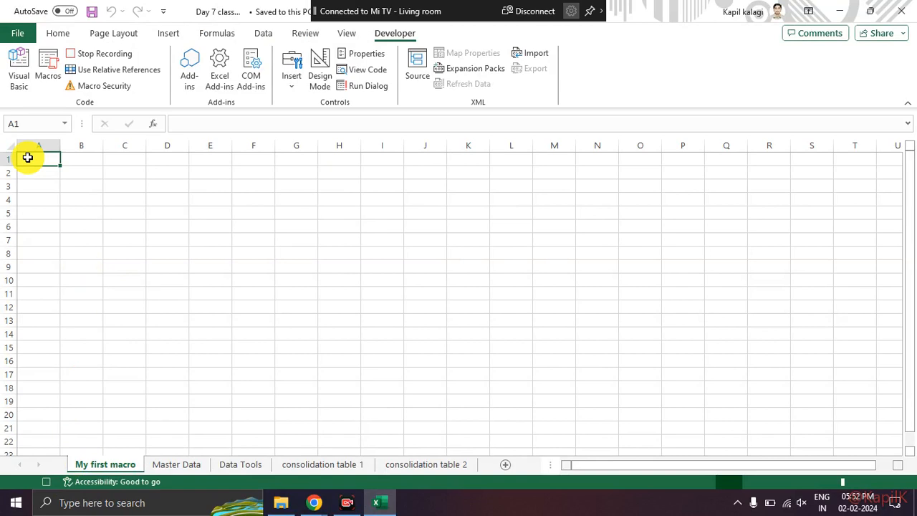
{"action": "type", "text": "my frist"}
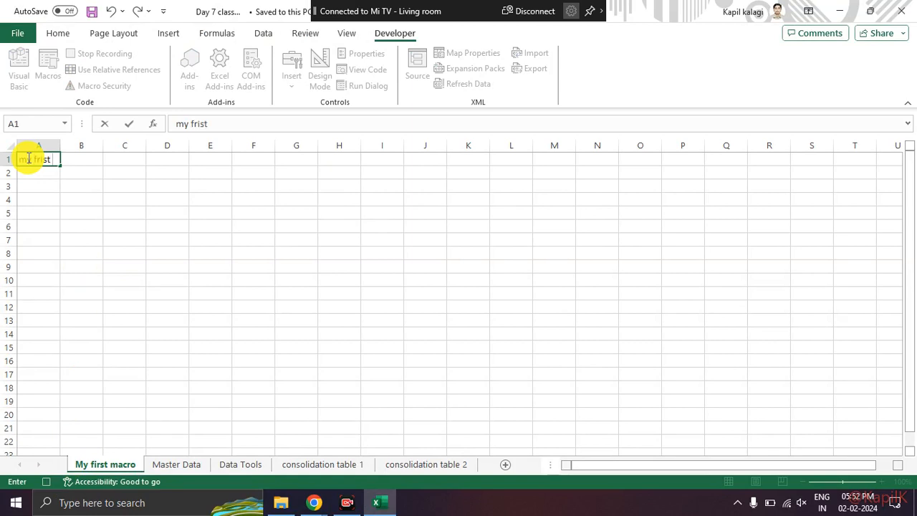
{"action": "type", "text": " macro"}
{"action": "key", "text": "Return"}
{"action": "type", "text": "my name is kapil"}
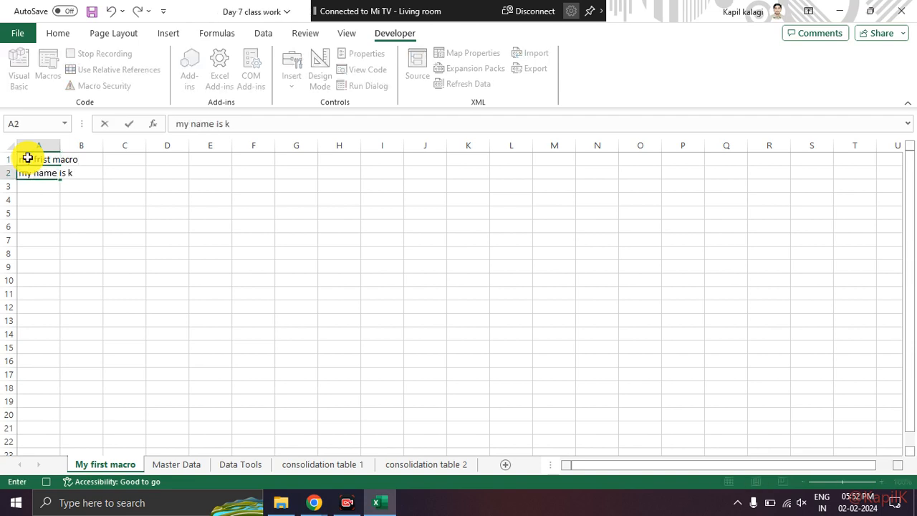
{"action": "key", "text": "Return"}
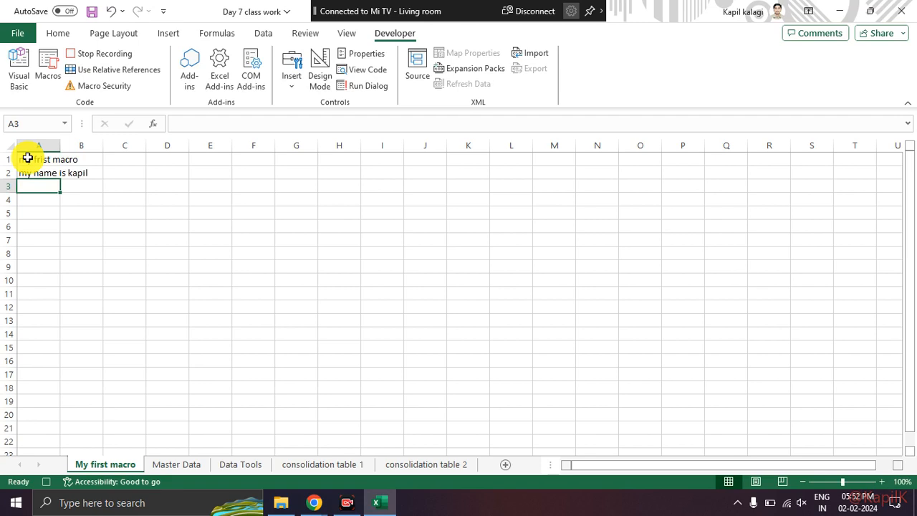
Enter the numbers 1, 2 and 3 in cells A3, B3 and C3.
{"action": "type", "text": "1"}
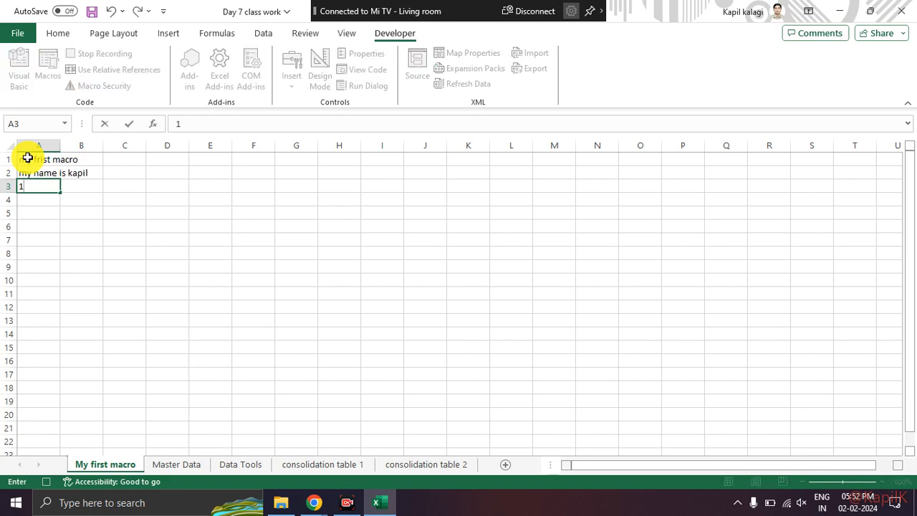
{"action": "key", "text": "Right"}
{"action": "type", "text": "+"}
{"action": "key", "text": "BackSpace"}
{"action": "type", "text": "2"}
{"action": "key", "text": "Right"}
{"action": "type", "text": "3"}
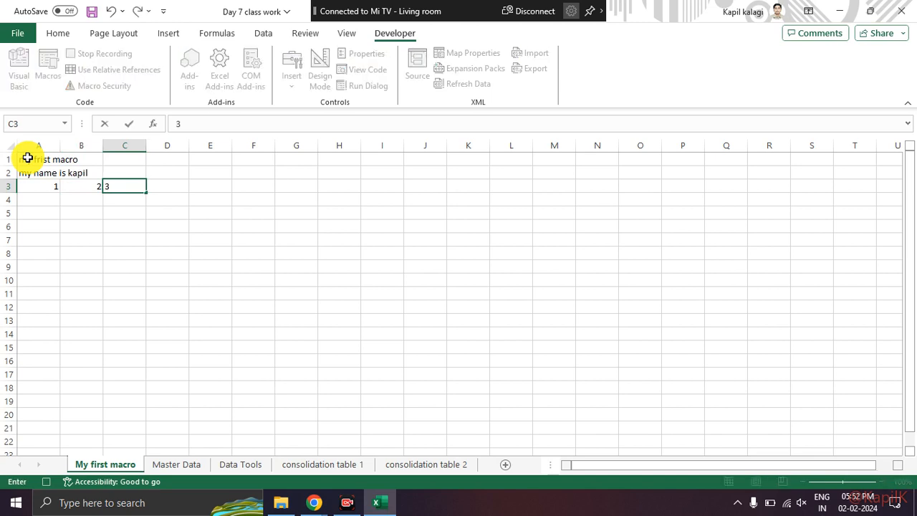
{"action": "key", "text": "Return"}
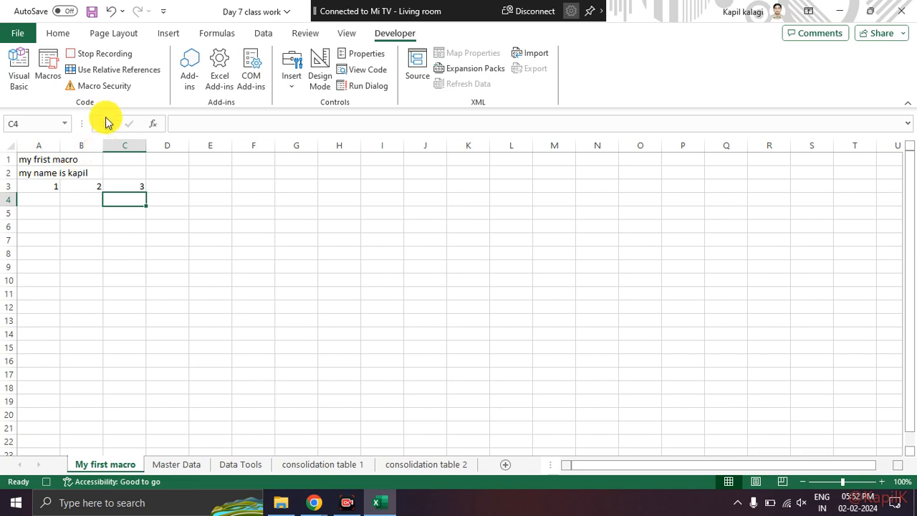
Circle the Stop Recording command in red, clear the mark, and stop recording the macro.
{"action": "mouse_move", "coordinate": [133, 41]}
{"action": "left_mouse_down"}
{"action": "mouse_move", "coordinate": [62, 37]}
{"action": "mouse_move", "coordinate": [101, 71]}
{"action": "mouse_move", "coordinate": [126, 50]}
{"action": "mouse_move", "coordinate": [121, 42]}
{"action": "left_mouse_up"}
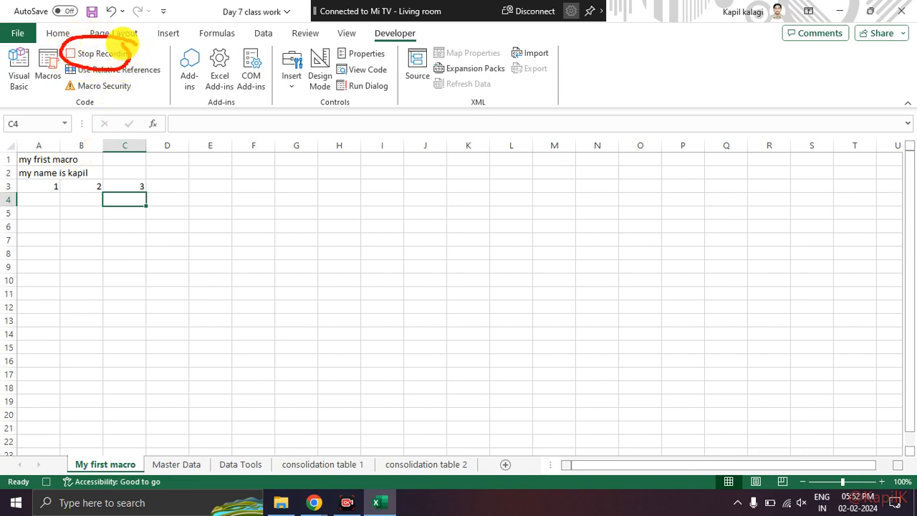
{"action": "key", "text": "Escape"}
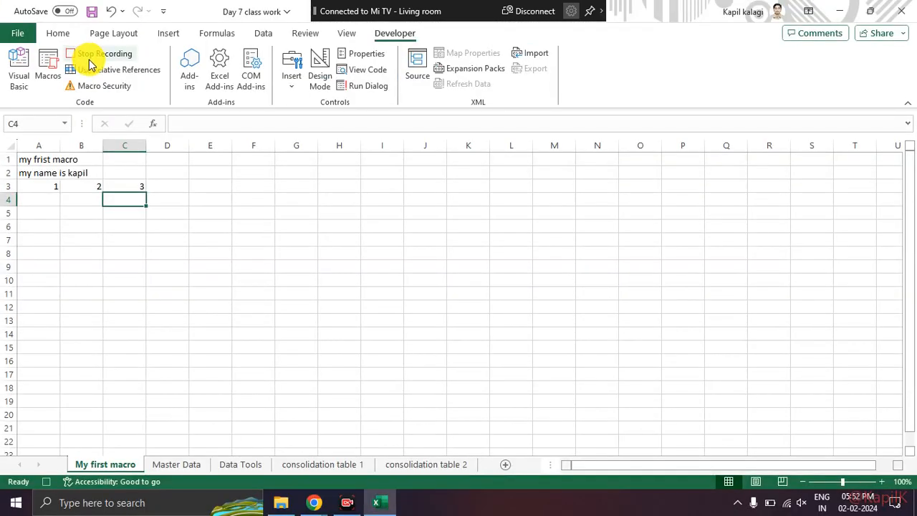
{"action": "left_click", "coordinate": [91, 58]}
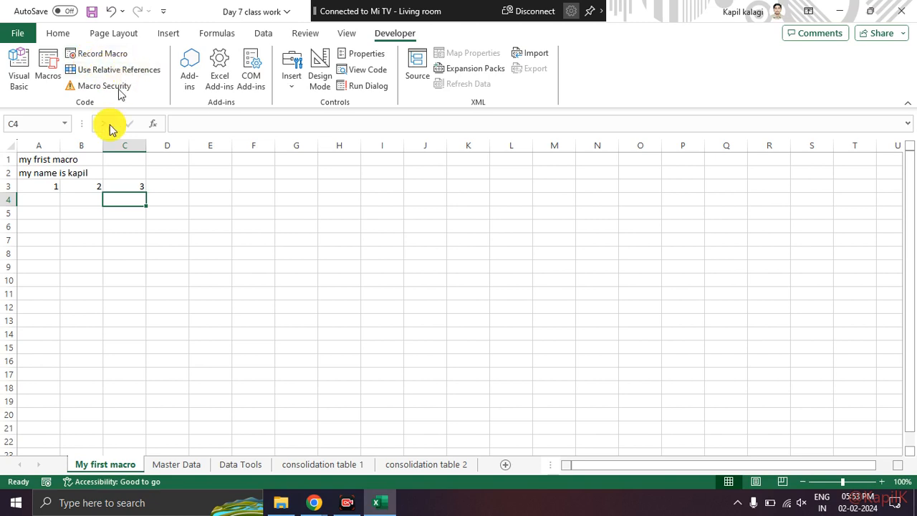
Delete the recorded entries by clearing the cell range A1:D5 on the My first macro sheet.
{"action": "left_click", "coordinate": [82, 253]}
{"action": "left_click", "coordinate": [40, 159]}
{"action": "left_click_drag", "start_coordinate": [39, 159], "coordinate": [174, 210]}
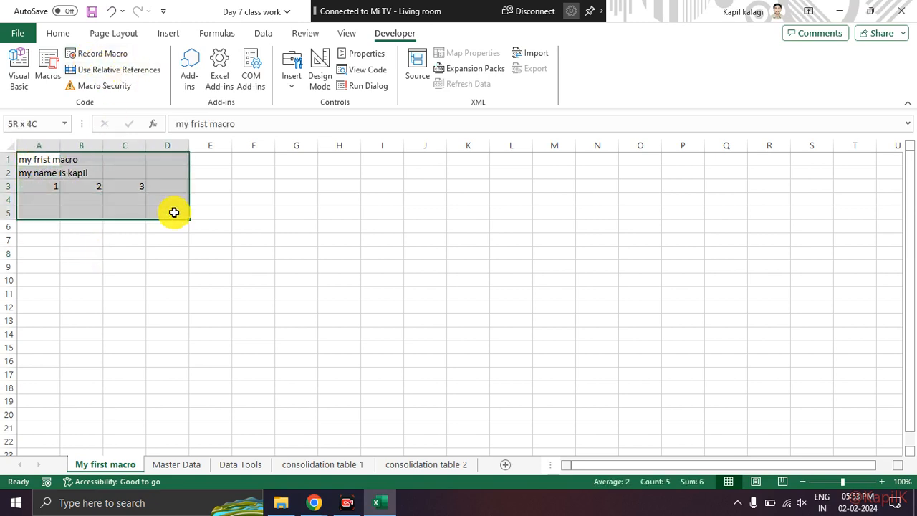
{"action": "key", "text": "Delete"}
{"action": "left_click", "coordinate": [177, 256]}
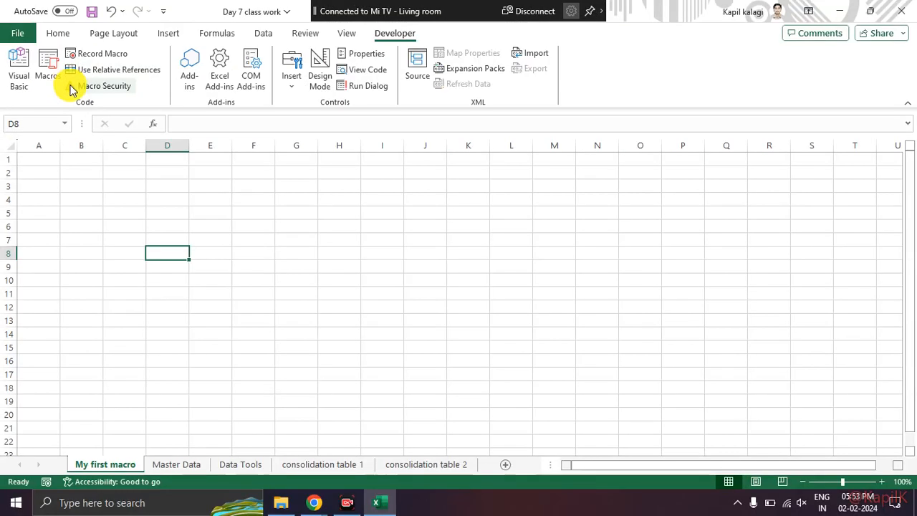
Open the list of macros, mark the macro name and Run command with the annotation pen, and run my_first_macro.
{"action": "left_click", "coordinate": [96, 68]}
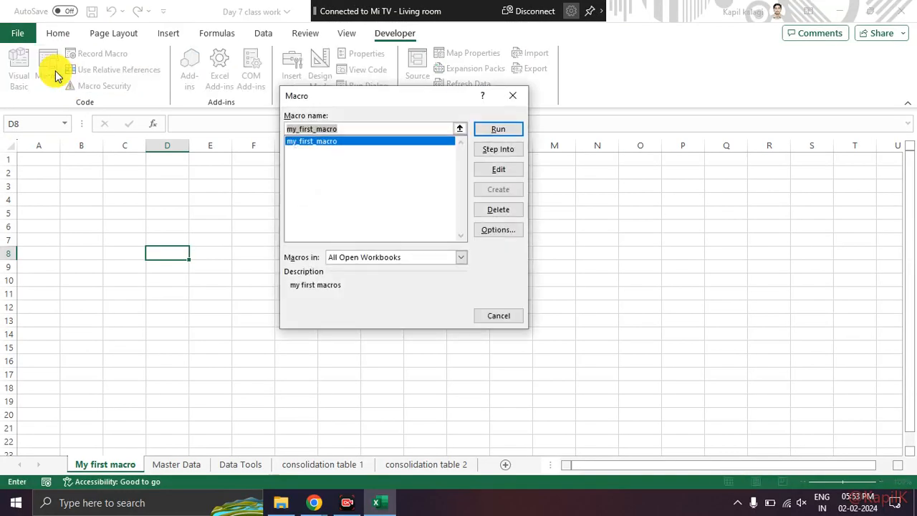
{"action": "mouse_move", "coordinate": [279, 150]}
{"action": "left_mouse_down"}
{"action": "mouse_move", "coordinate": [308, 156]}
{"action": "mouse_move", "coordinate": [347, 140]}
{"action": "mouse_move", "coordinate": [286, 127]}
{"action": "mouse_move", "coordinate": [268, 153]}
{"action": "mouse_move", "coordinate": [347, 139]}
{"action": "mouse_move", "coordinate": [281, 132]}
{"action": "left_mouse_up"}
{"action": "key", "text": "Escape"}
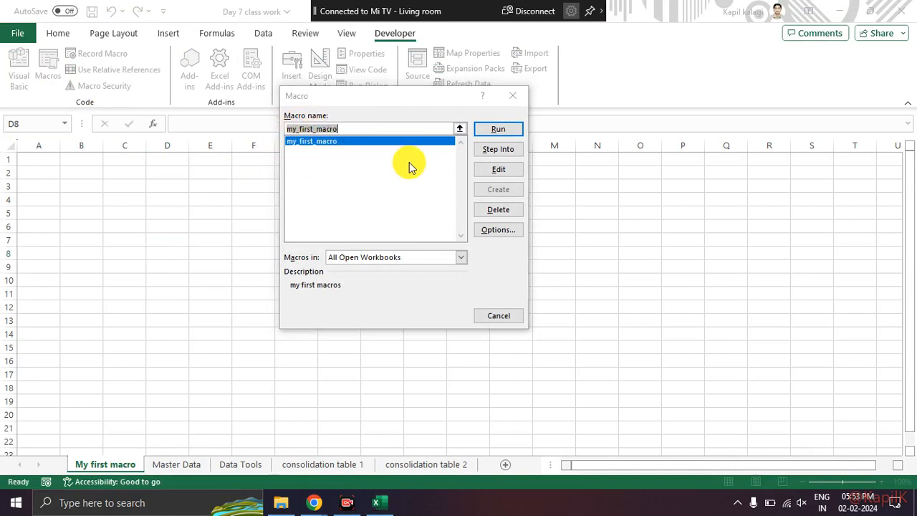
{"action": "left_click", "coordinate": [494, 131]}
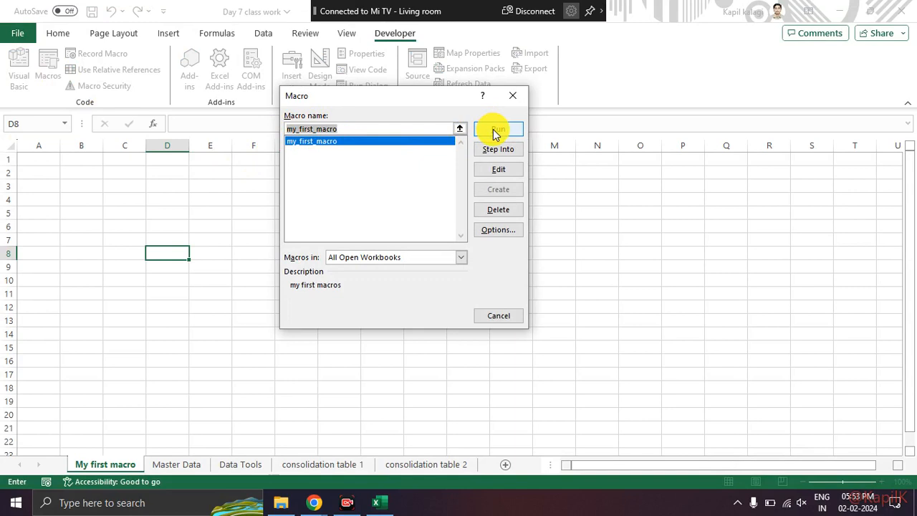
{"action": "mouse_move", "coordinate": [498, 133]}
{"action": "left_mouse_down"}
{"action": "mouse_move", "coordinate": [483, 104]}
{"action": "mouse_move", "coordinate": [526, 139]}
{"action": "mouse_move", "coordinate": [494, 122]}
{"action": "left_mouse_up"}
{"action": "key", "text": "Escape"}
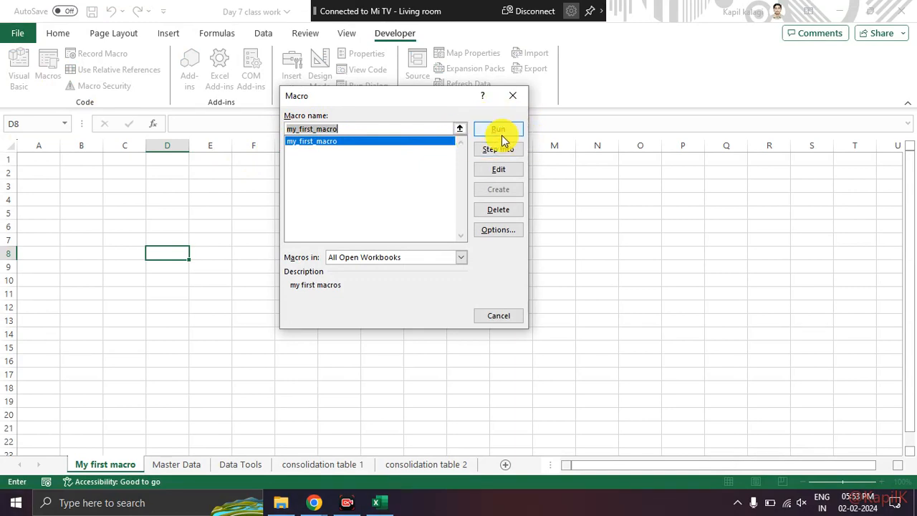
{"action": "left_click", "coordinate": [501, 134]}
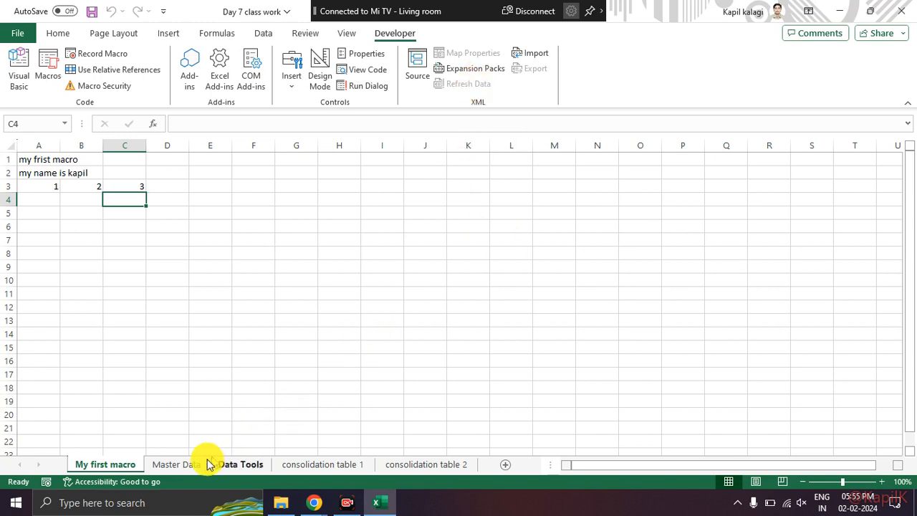
Look over the Master Data and Data Tools sheets and return to Master Data.
{"action": "left_click", "coordinate": [176, 464]}
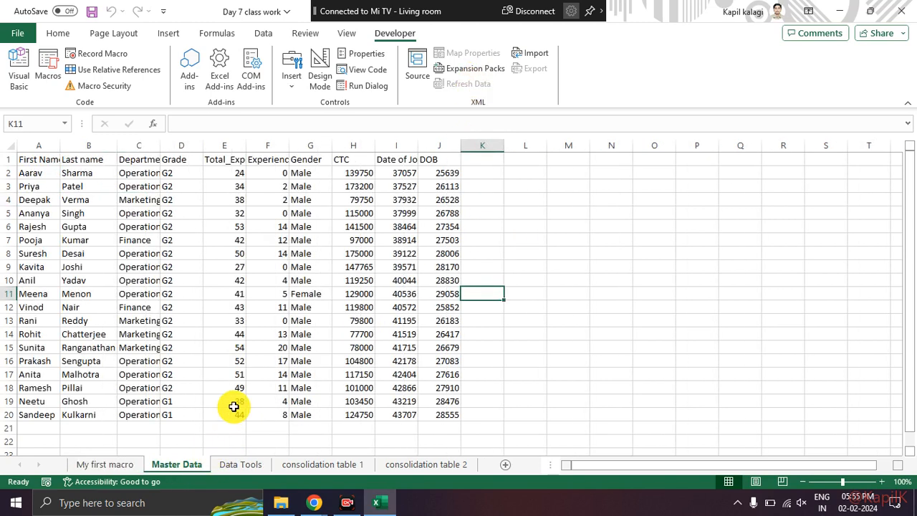
{"action": "left_click", "coordinate": [259, 468]}
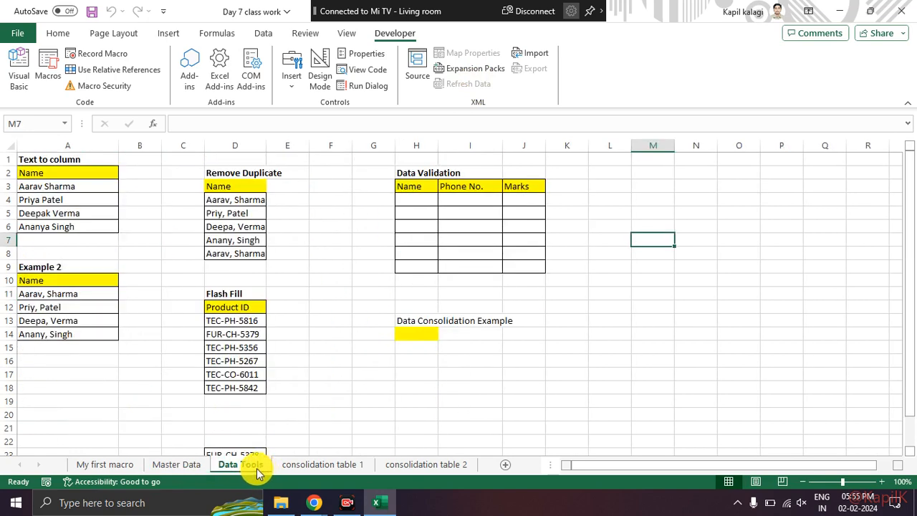
{"action": "left_click", "coordinate": [192, 466]}
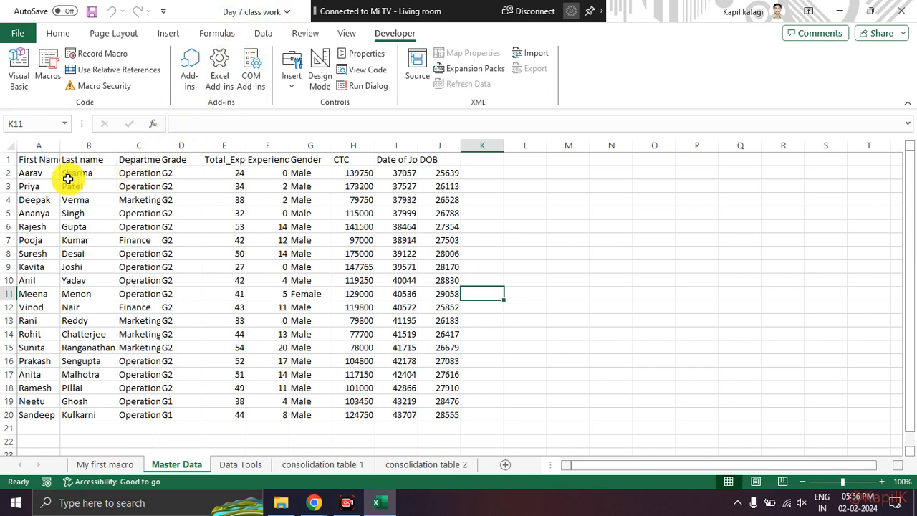
Autofit the Gender column on the Master Data sheet and highlight the whole employee table A1:J20.
{"action": "left_click_drag", "start_coordinate": [36, 154], "coordinate": [473, 150]}
{"action": "double_click", "coordinate": [331, 146]}
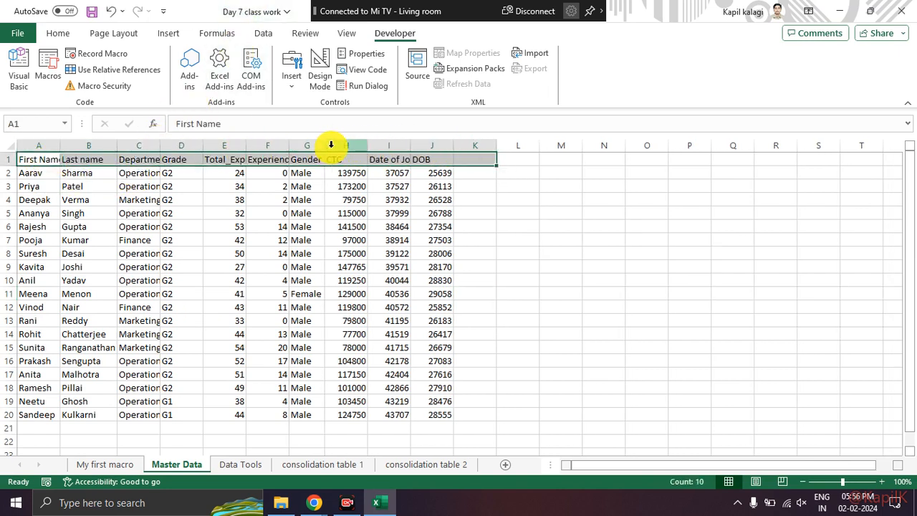
{"action": "left_click", "coordinate": [349, 146]}
{"action": "left_click", "coordinate": [224, 200]}
{"action": "left_click_drag", "start_coordinate": [41, 157], "coordinate": [432, 415]}
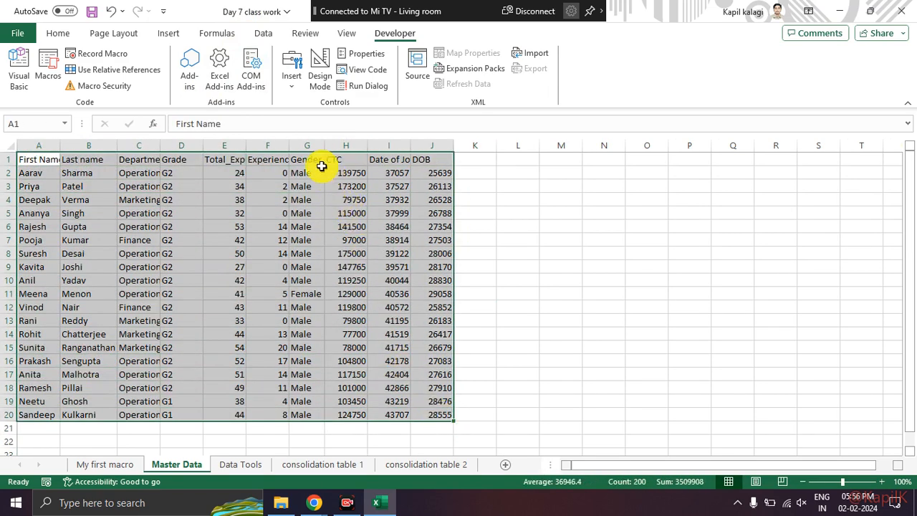
Widen the Gender, DOB, Department and First Name columns of the employee table.
{"action": "left_click_drag", "start_coordinate": [324, 145], "coordinate": [340, 145]}
{"action": "left_click_drag", "start_coordinate": [469, 142], "coordinate": [534, 144]}
{"action": "left_click_drag", "start_coordinate": [162, 147], "coordinate": [208, 145]}
{"action": "left_click", "coordinate": [227, 198]}
{"action": "left_click_drag", "start_coordinate": [387, 147], "coordinate": [400, 172]}
{"action": "left_click", "coordinate": [369, 253]}
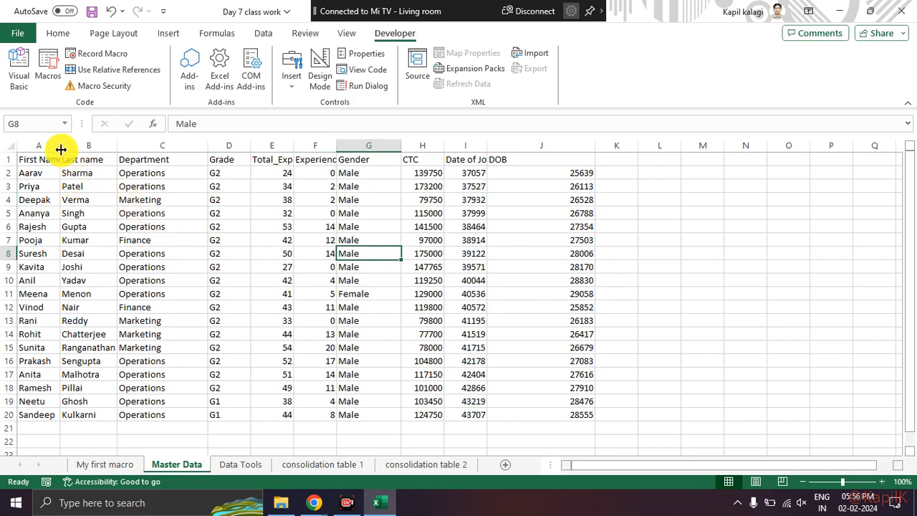
{"action": "left_click_drag", "start_coordinate": [61, 146], "coordinate": [84, 159]}
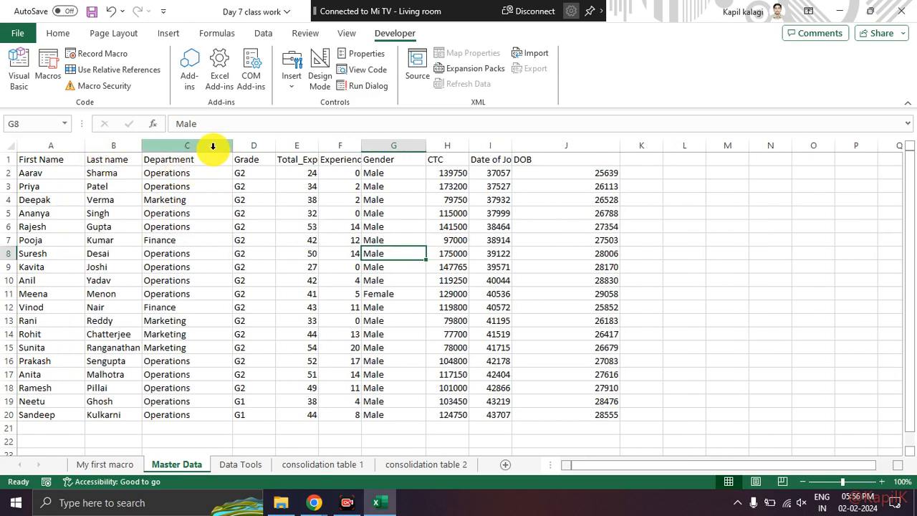
{"action": "left_click", "coordinate": [112, 265]}
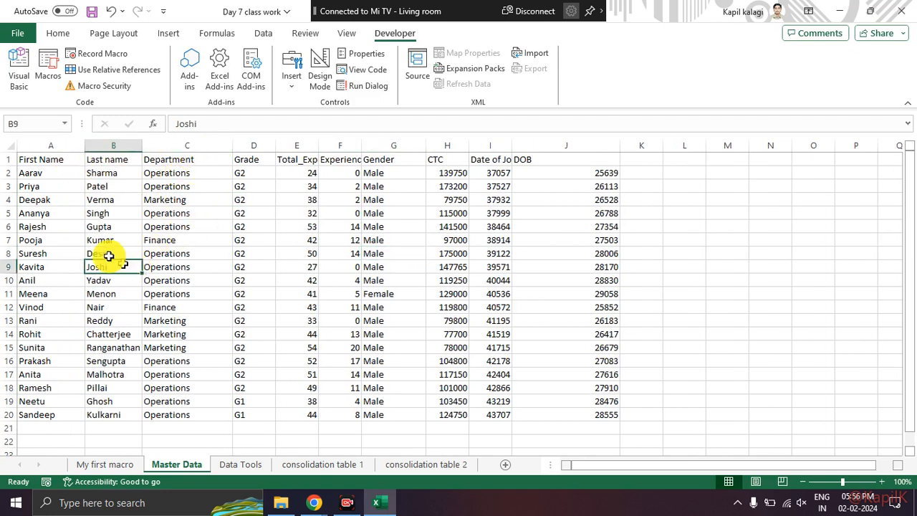
Walk through the table's header cells from First Name to DOB, widening the Total_Experience column along the way.
{"action": "left_click", "coordinate": [41, 159]}
{"action": "left_click", "coordinate": [111, 160]}
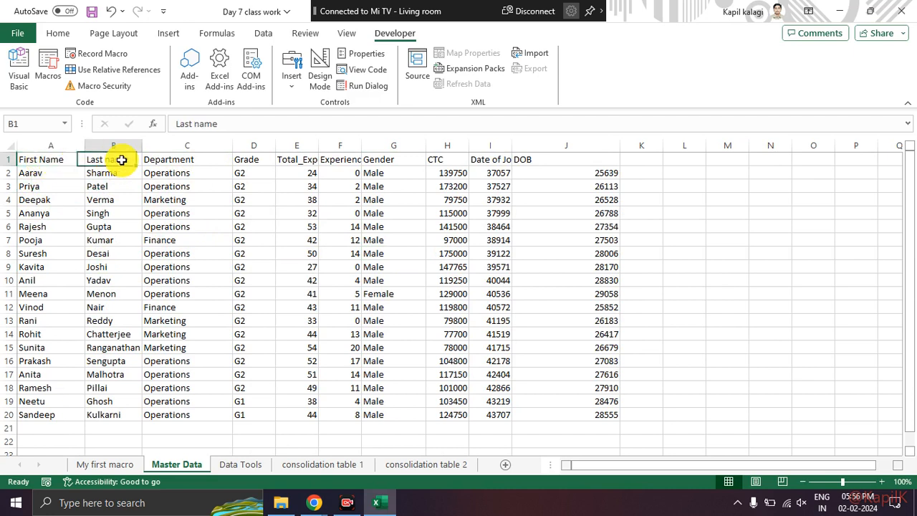
{"action": "left_click", "coordinate": [195, 158]}
{"action": "left_click", "coordinate": [265, 158]}
{"action": "left_click_drag", "start_coordinate": [319, 146], "coordinate": [344, 147]}
{"action": "left_click", "coordinate": [334, 159]}
{"action": "left_click", "coordinate": [441, 159]}
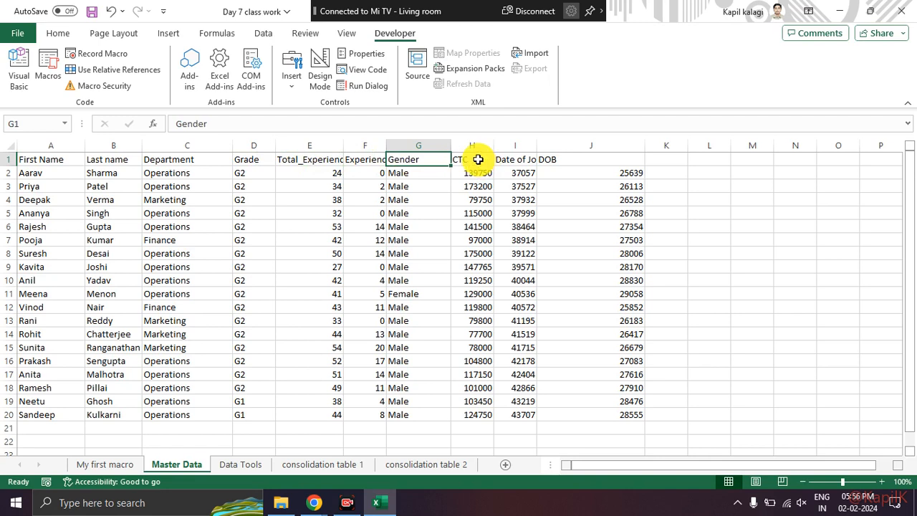
{"action": "left_click", "coordinate": [478, 159]}
{"action": "left_click", "coordinate": [527, 158]}
{"action": "left_click", "coordinate": [581, 159]}
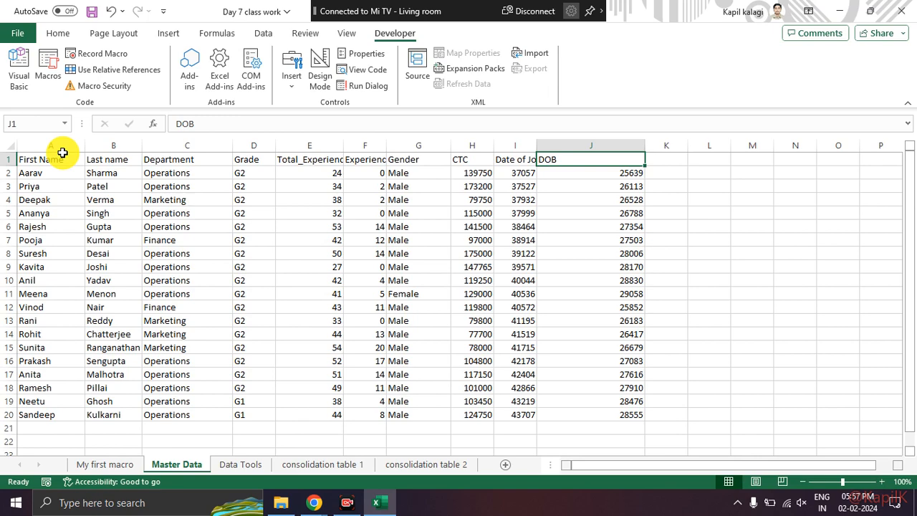
{"action": "left_click_drag", "start_coordinate": [56, 158], "coordinate": [606, 418]}
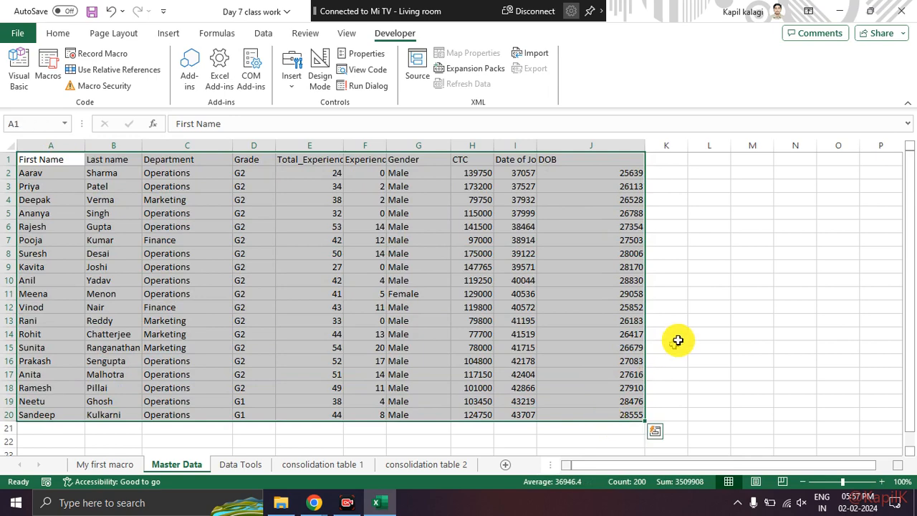
{"action": "left_click", "coordinate": [681, 337]}
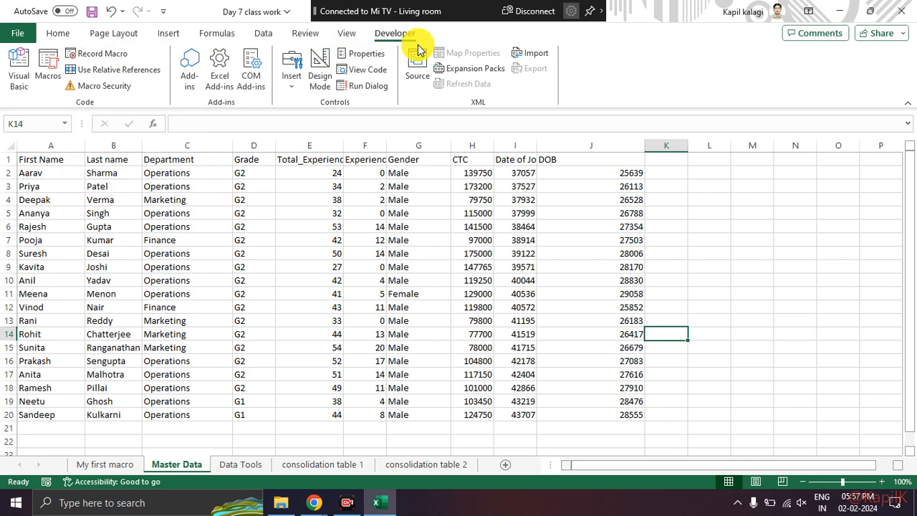
{"action": "key", "text": "alt+F11"}
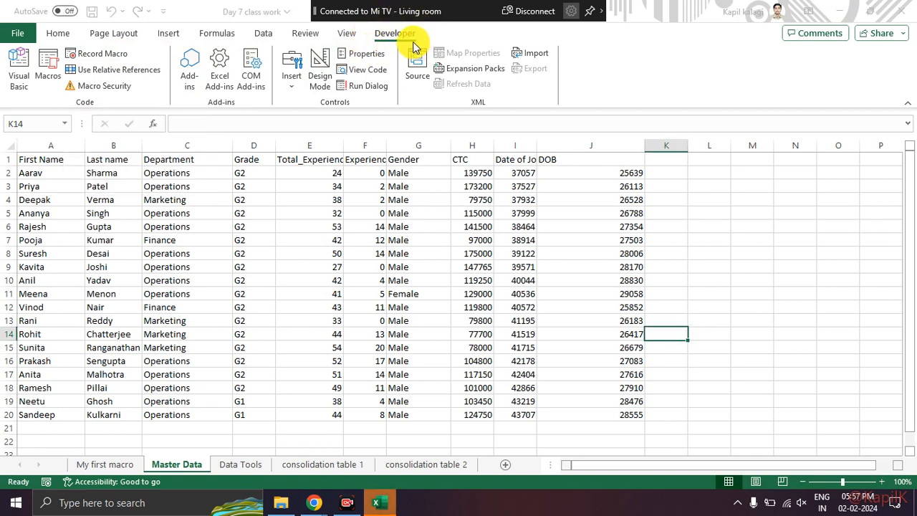
{"action": "mouse_move", "coordinate": [420, 30]}
{"action": "left_mouse_down"}
{"action": "mouse_move", "coordinate": [360, 33]}
{"action": "mouse_move", "coordinate": [426, 34]}
{"action": "left_mouse_up"}
{"action": "mouse_move", "coordinate": [366, 61]}
{"action": "left_mouse_down"}
{"action": "mouse_move", "coordinate": [194, 61]}
{"action": "mouse_move", "coordinate": [136, 43]}
{"action": "mouse_move", "coordinate": [148, 58]}
{"action": "left_mouse_up"}
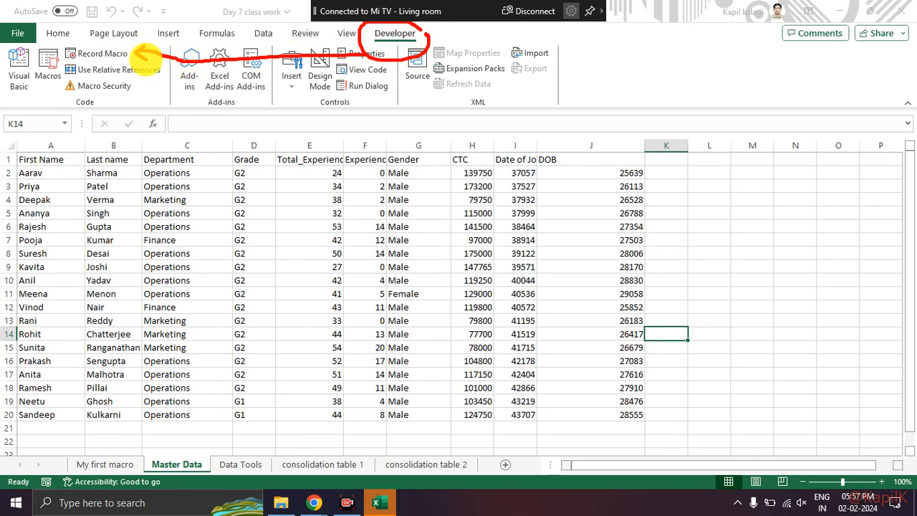
Set up a new macro recording with the name "New employee data format" and the shortcut key Ctrl+a.
{"action": "left_click", "coordinate": [118, 54]}
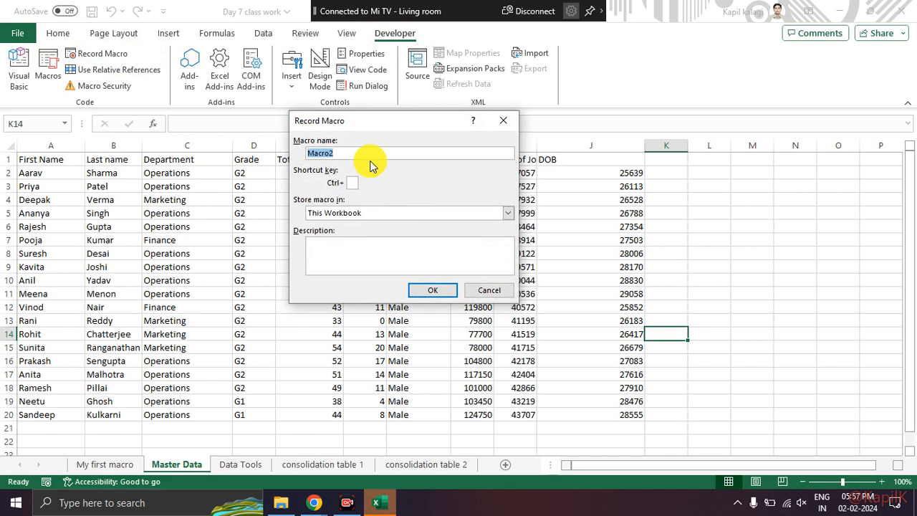
{"action": "type", "text": "He"}
{"action": "key", "text": "BackSpace"}
{"action": "key", "text": "BackSpace"}
{"action": "type", "text": "New"}
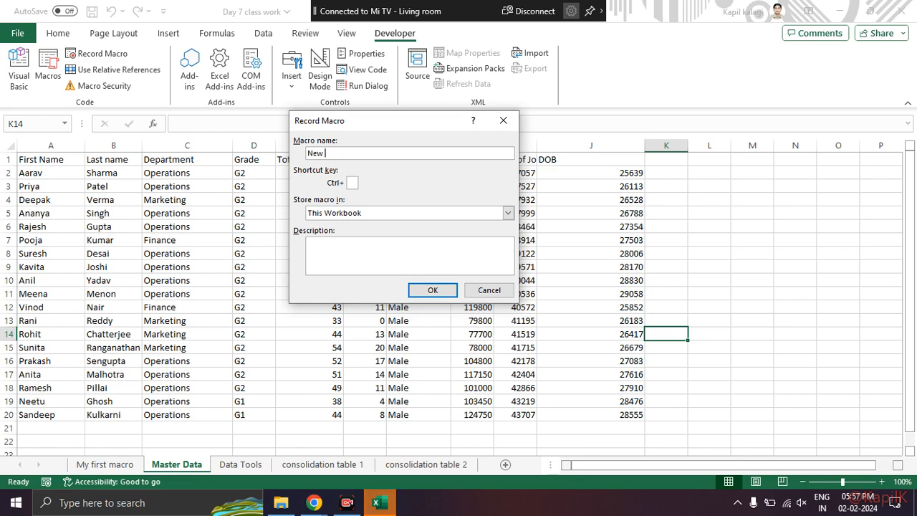
{"action": "type", "text": " employee data"}
{"action": "type", "text": "format"}
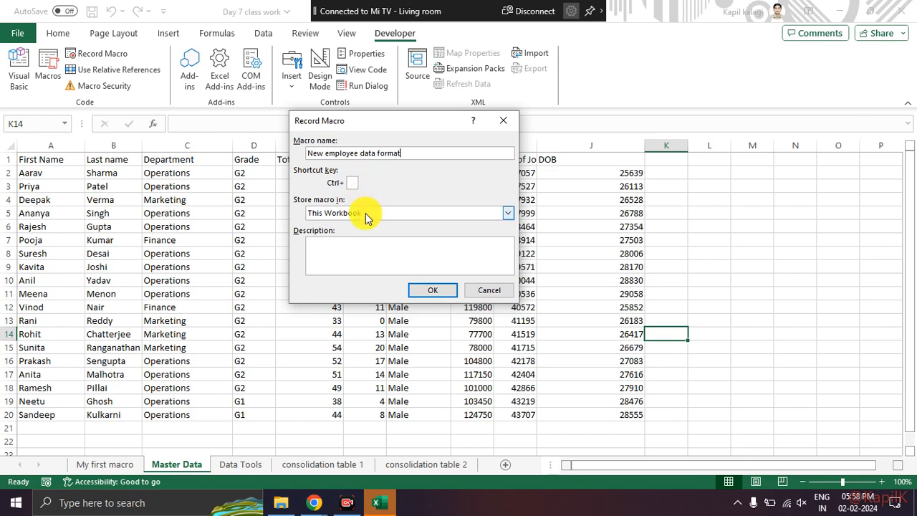
{"action": "left_click", "coordinate": [356, 186]}
{"action": "type", "text": "a"}
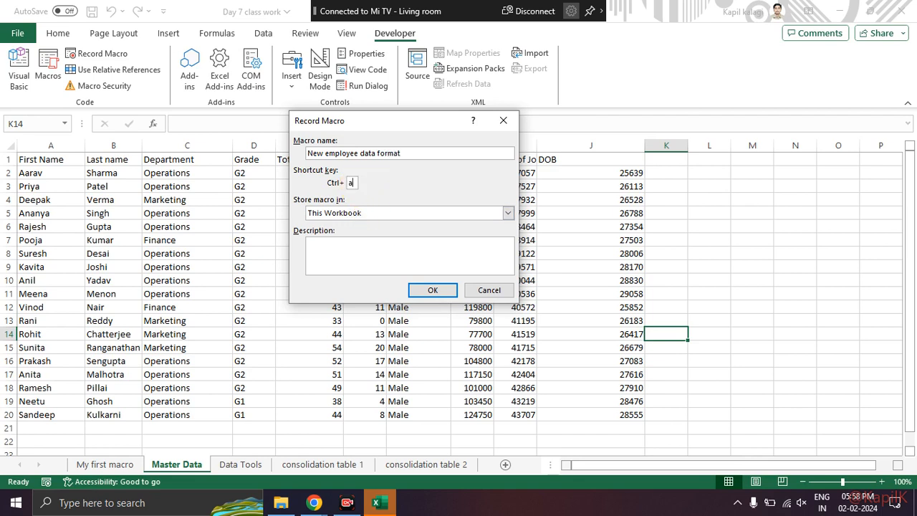
Keep the macro stored in This Workbook and enter the description "This macro should be ised for new employee data.".
{"action": "left_click", "coordinate": [361, 246]}
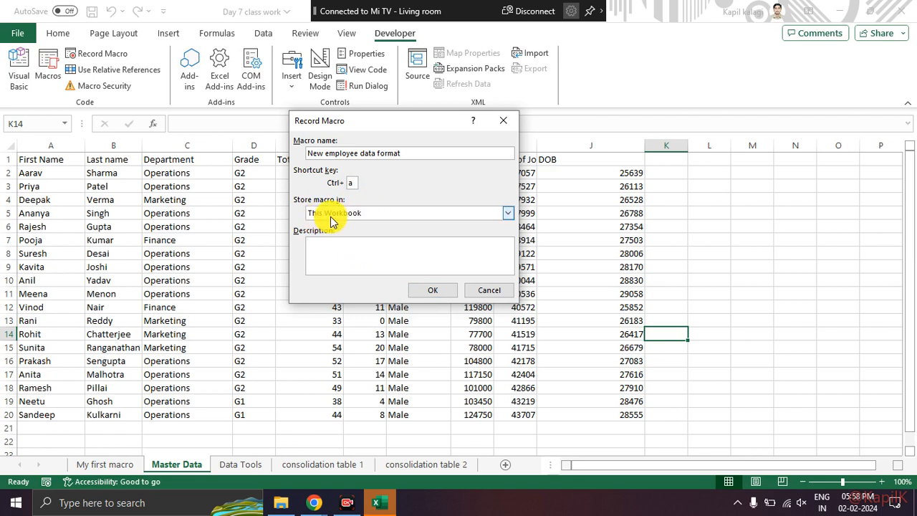
{"action": "left_click", "coordinate": [337, 215]}
{"action": "left_click", "coordinate": [343, 241]}
{"action": "left_click", "coordinate": [344, 258]}
{"action": "type", "text": "This macro should be is"}
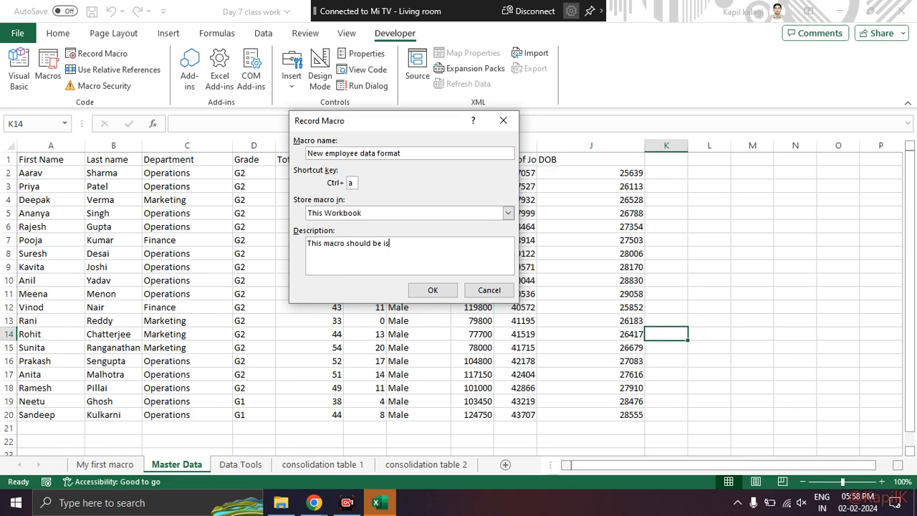
{"action": "key", "text": "BackSpace"}
{"action": "key", "text": "BackSpace"}
{"action": "type", "text": "used for new employee data."}
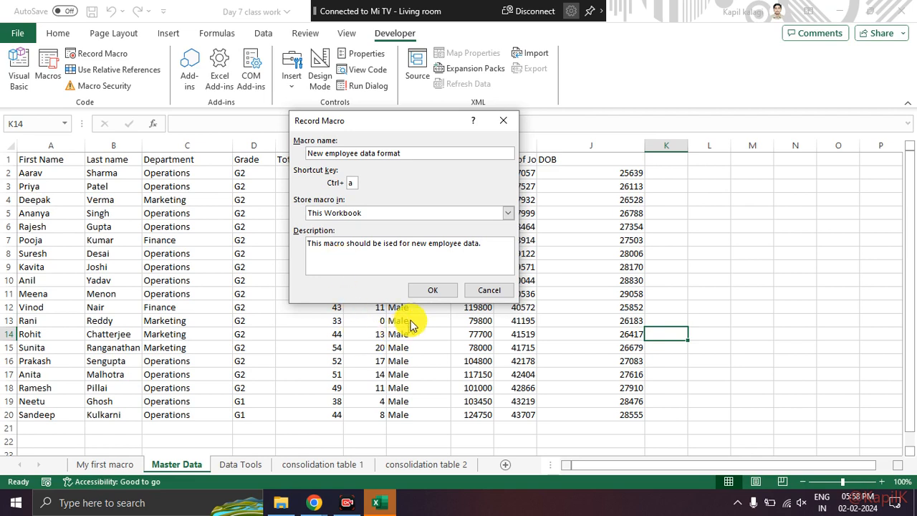
Change the macro name to New_employee_data, without spaces, and start the recording.
{"action": "left_click", "coordinate": [433, 290]}
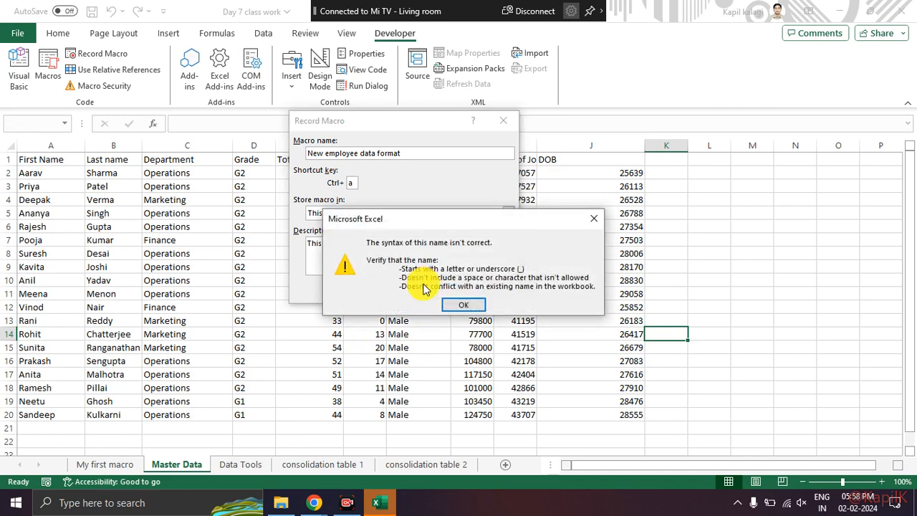
{"action": "left_click", "coordinate": [463, 305]}
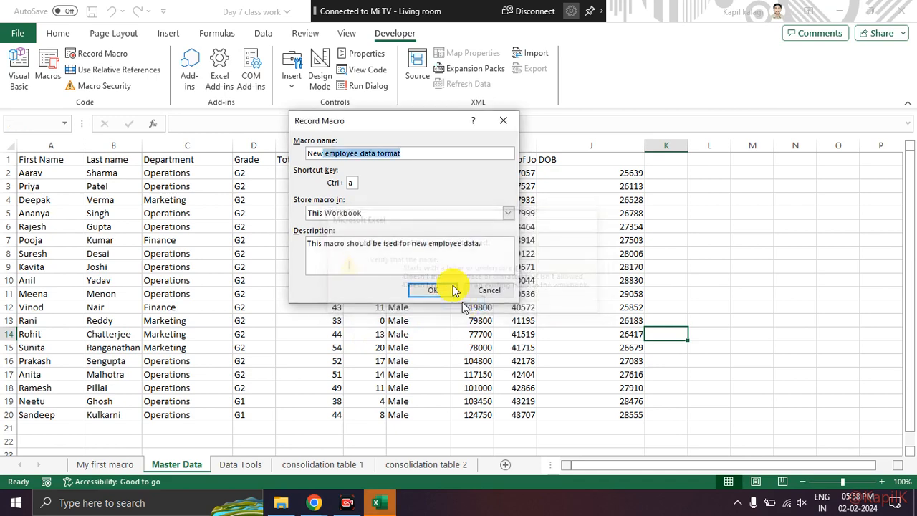
{"action": "left_click", "coordinate": [376, 152]}
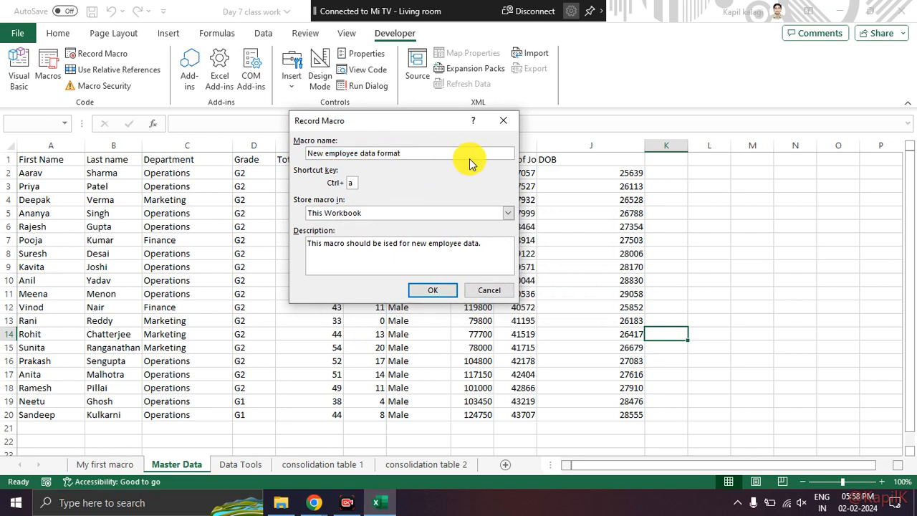
{"action": "left_click_drag", "start_coordinate": [402, 153], "coordinate": [322, 151]}
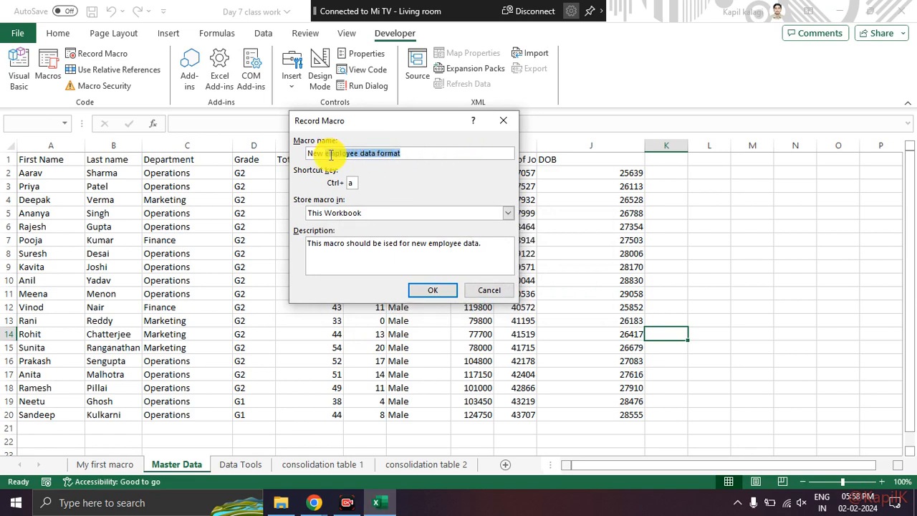
{"action": "key", "text": "BackSpace"}
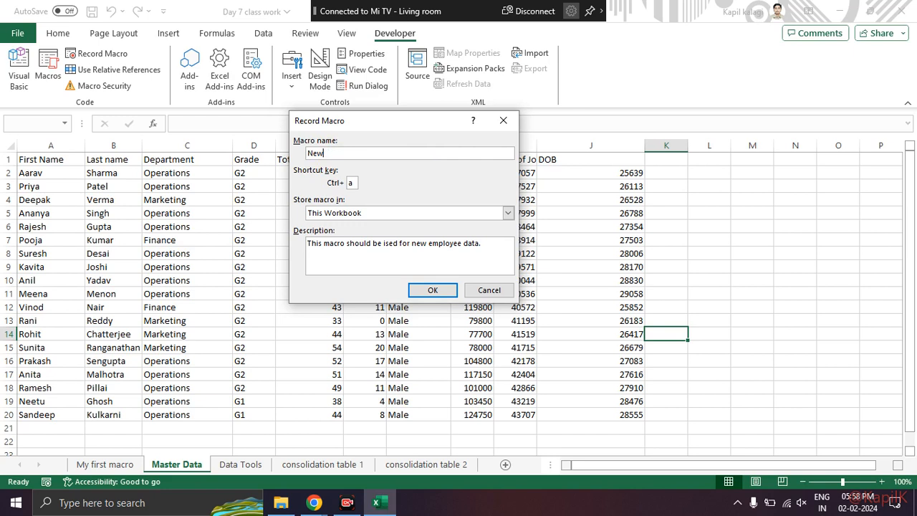
{"action": "type", "text": "employee"}
{"action": "type", "text": "_name"}
{"action": "key", "text": "BackSpace"}
{"action": "key", "text": "BackSpace"}
{"action": "key", "text": "BackSpace"}
{"action": "type", "text": "data"}
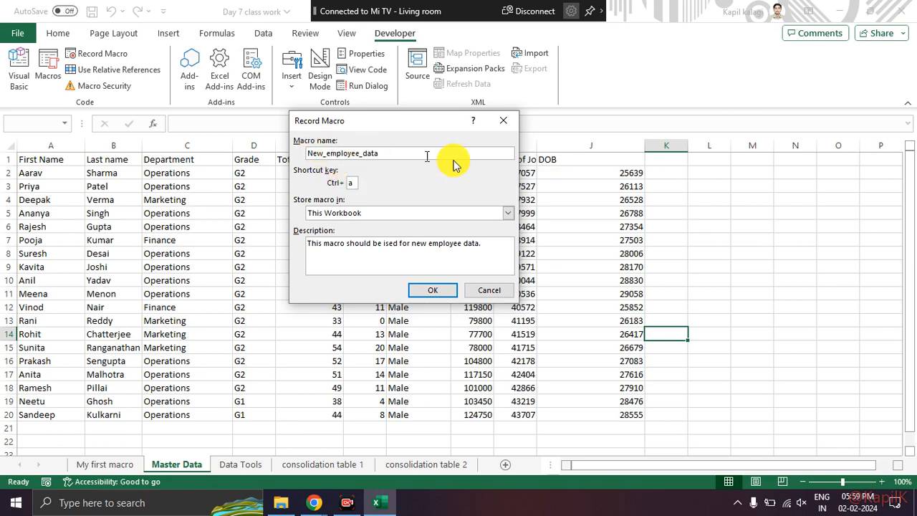
{"action": "left_click", "coordinate": [434, 295]}
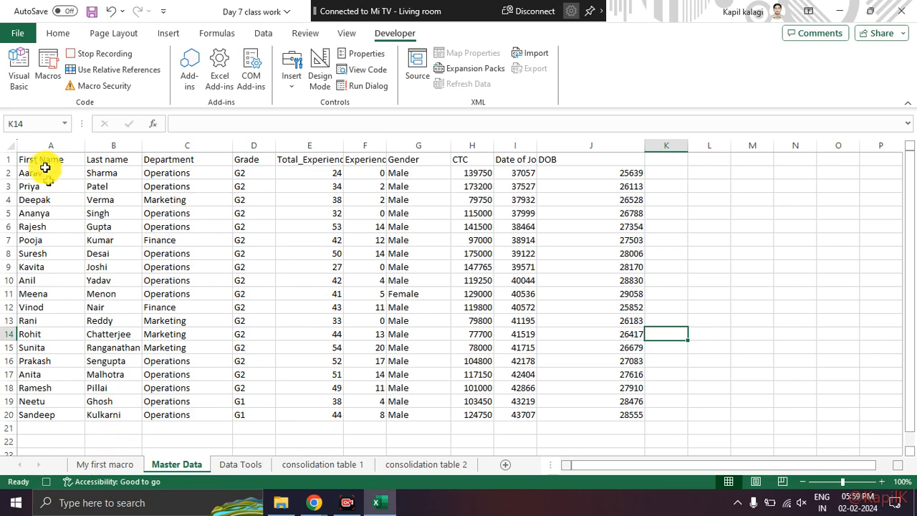
Copy the employee table A1:J20 from Master Data and paste it at A1 of a new sheet.
{"action": "left_click_drag", "start_coordinate": [41, 159], "coordinate": [617, 410]}
{"action": "key", "text": "ctrl+c"}
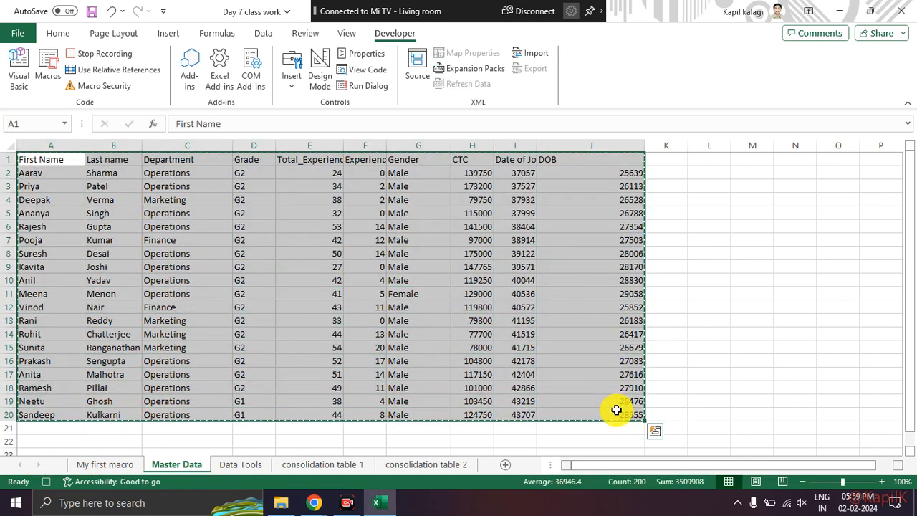
{"action": "left_click", "coordinate": [505, 464]}
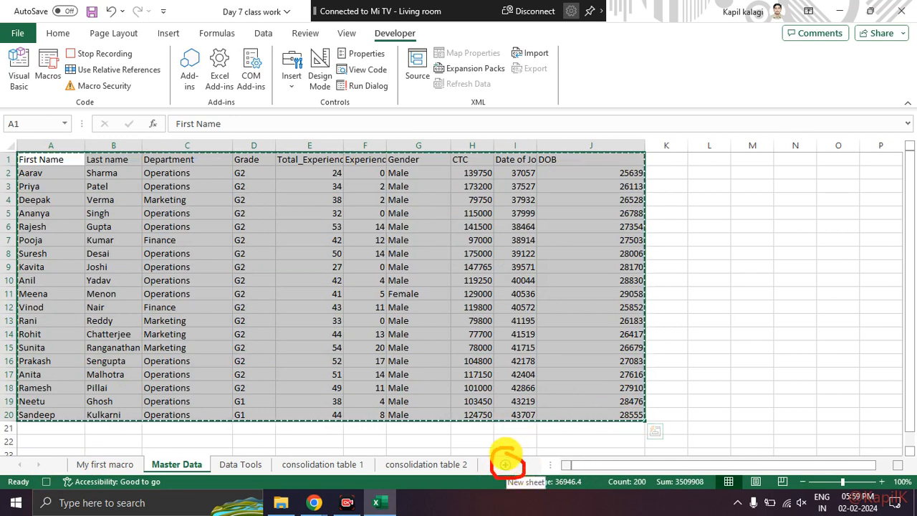
{"action": "left_click", "coordinate": [509, 464]}
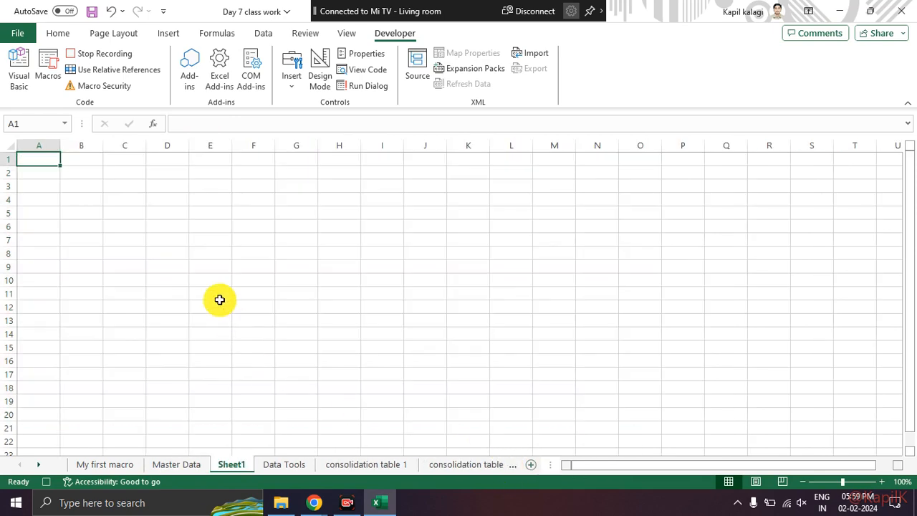
{"action": "key", "text": "ctrl+v"}
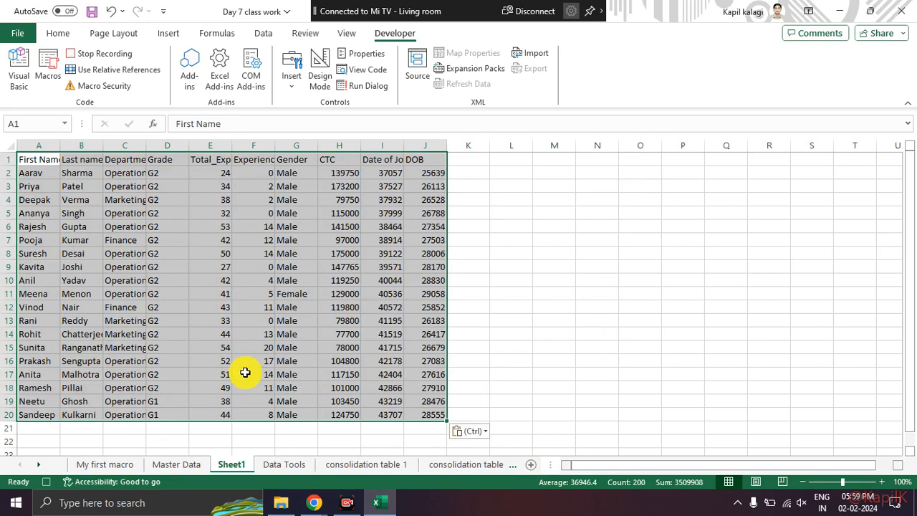
Autofit the First Name column of the pasted table and widen the DOB, Date of Join, CTC and Gender columns.
{"action": "left_click", "coordinate": [247, 374]}
{"action": "double_click", "coordinate": [60, 146]}
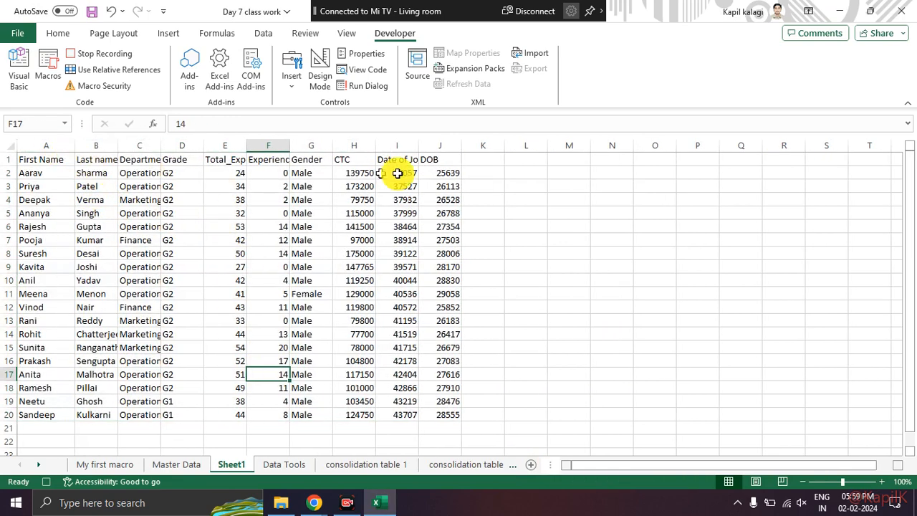
{"action": "left_click_drag", "start_coordinate": [470, 146], "coordinate": [499, 145]}
{"action": "left_click", "coordinate": [528, 213]}
{"action": "left_click_drag", "start_coordinate": [430, 152], "coordinate": [434, 150]}
{"action": "left_click_drag", "start_coordinate": [376, 148], "coordinate": [388, 148]}
{"action": "left_click_drag", "start_coordinate": [333, 147], "coordinate": [352, 148]}
Format the Date of Join and DOB values in I2:J20 with the Date number format.
{"action": "left_click", "coordinate": [442, 173]}
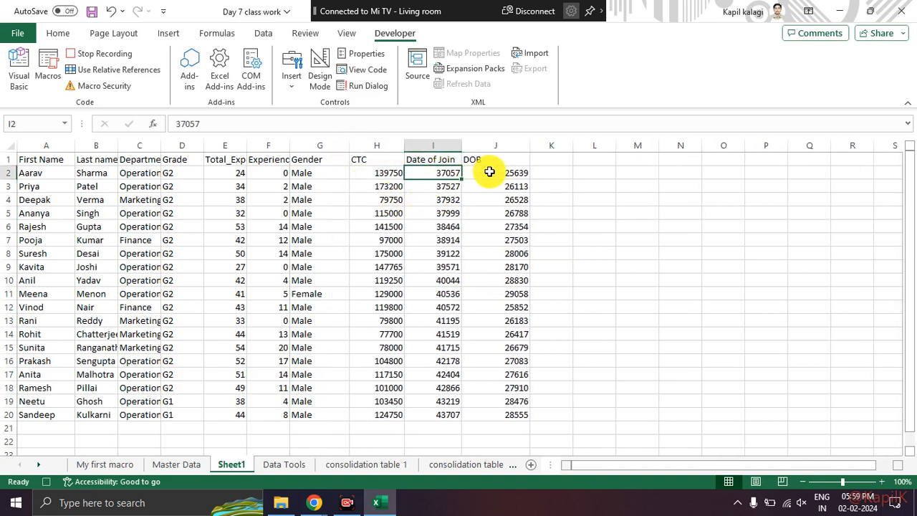
{"action": "left_click", "coordinate": [487, 173]}
{"action": "left_click", "coordinate": [483, 229]}
{"action": "left_click_drag", "start_coordinate": [446, 175], "coordinate": [522, 413]}
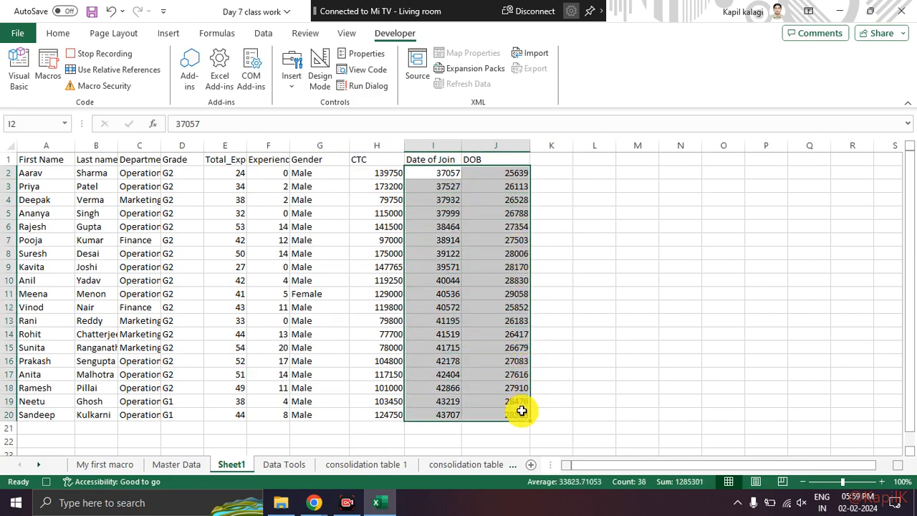
{"action": "right_click", "coordinate": [450, 272]}
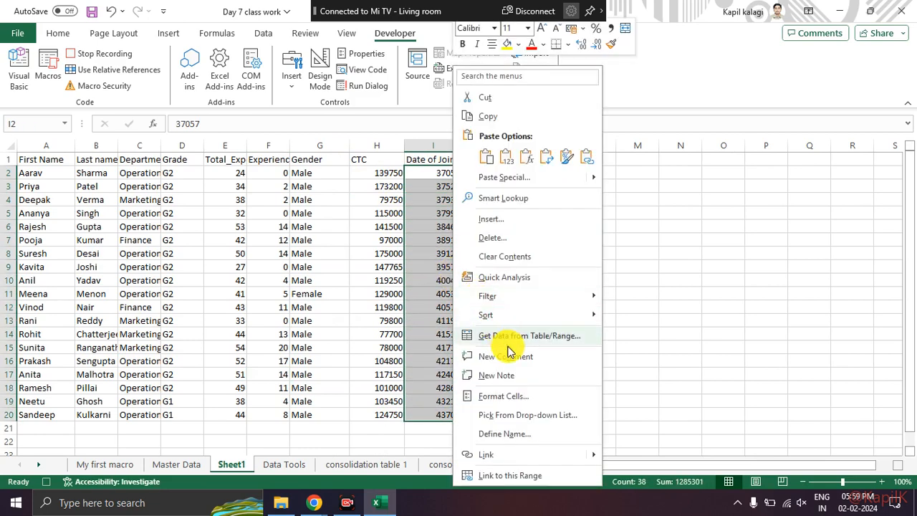
{"action": "left_click", "coordinate": [517, 396]}
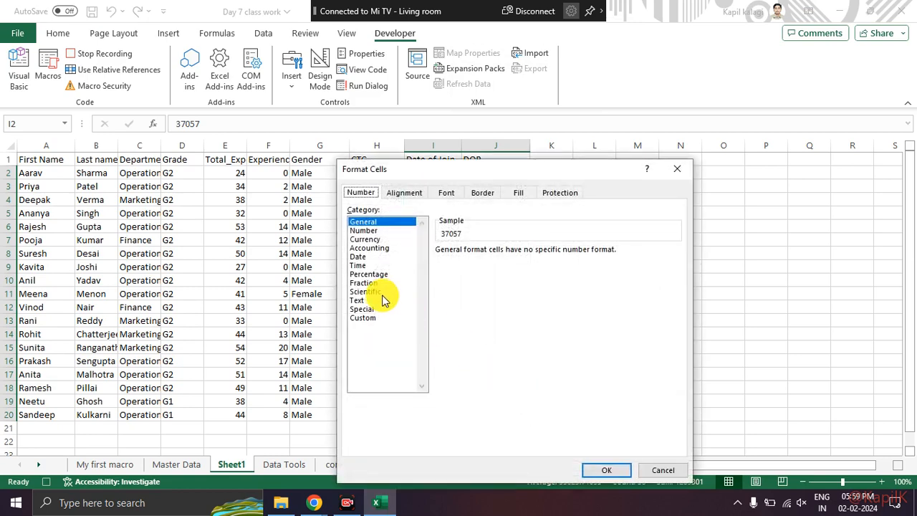
{"action": "left_click", "coordinate": [357, 257]}
{"action": "left_click", "coordinate": [602, 470]}
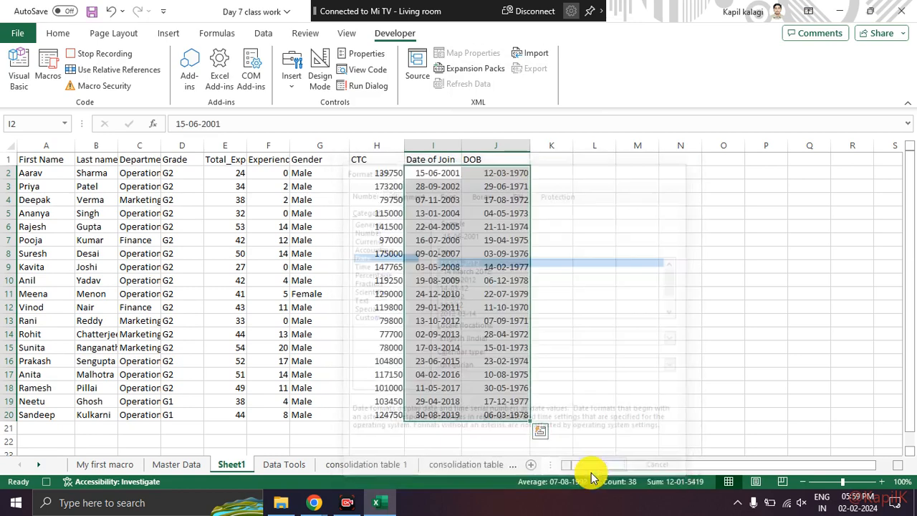
{"action": "left_click", "coordinate": [555, 278]}
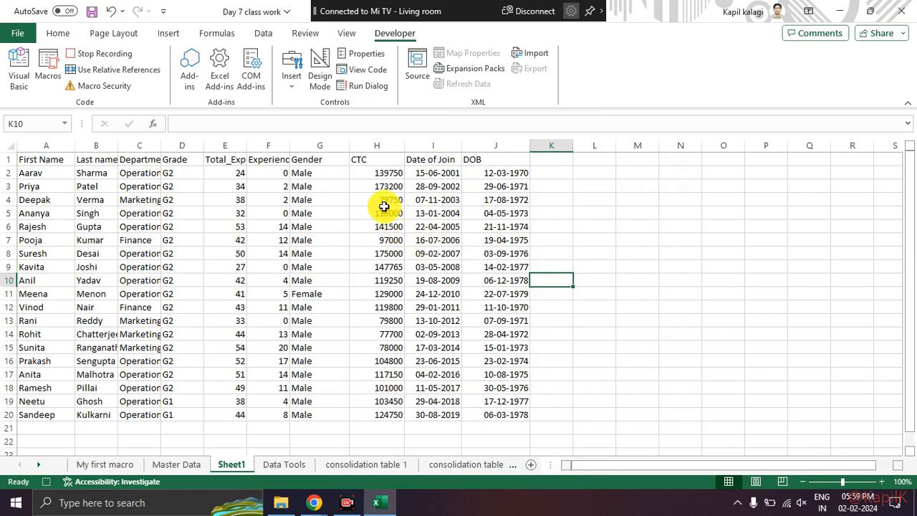
Apply the Currency number format to the CTC values in H2:H20.
{"action": "left_click_drag", "start_coordinate": [381, 172], "coordinate": [384, 414]}
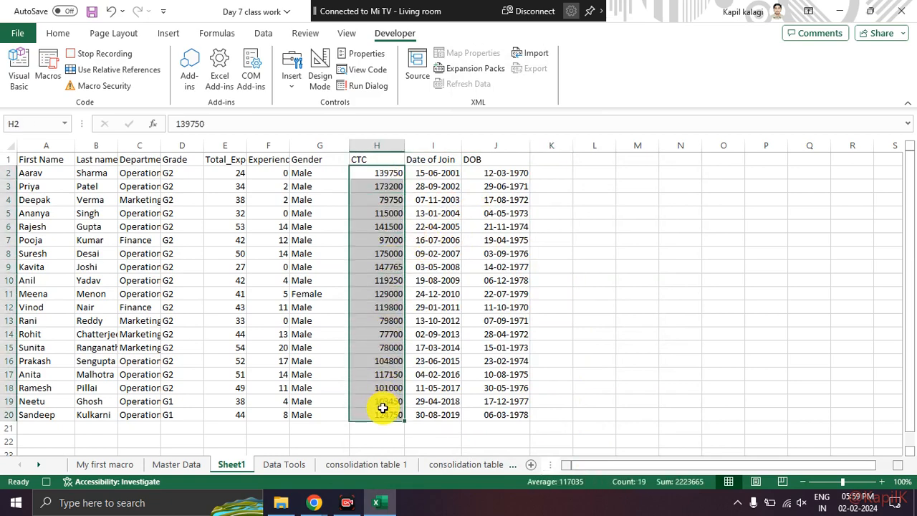
{"action": "left_click", "coordinate": [64, 33]}
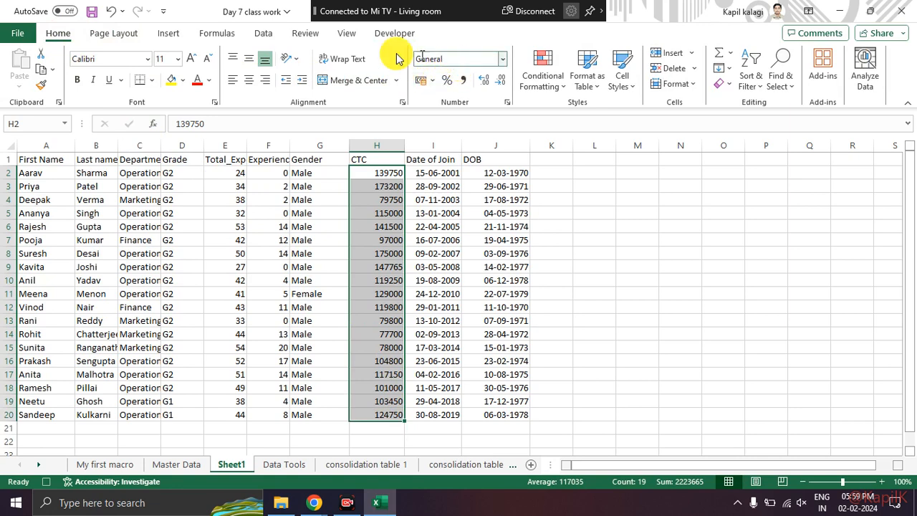
{"action": "key", "text": "ctrl+q"}
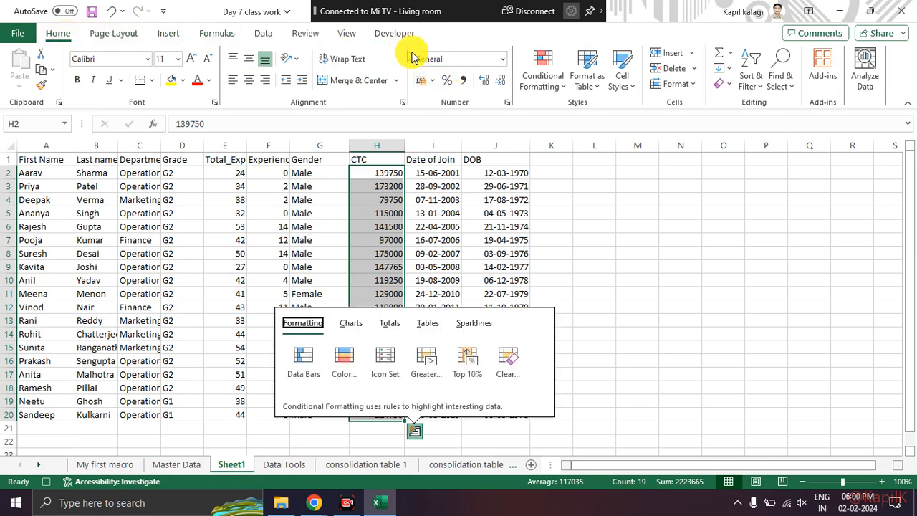
{"action": "key", "text": "Escape"}
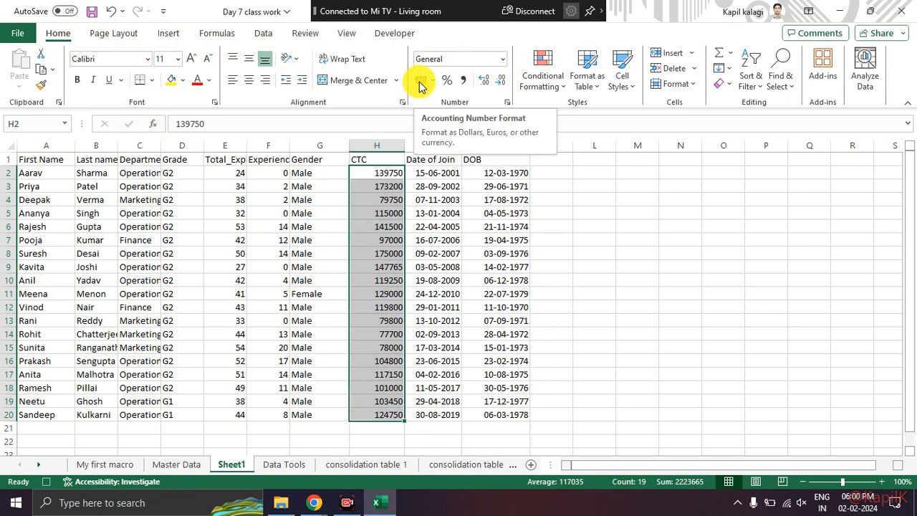
{"action": "left_click", "coordinate": [501, 66]}
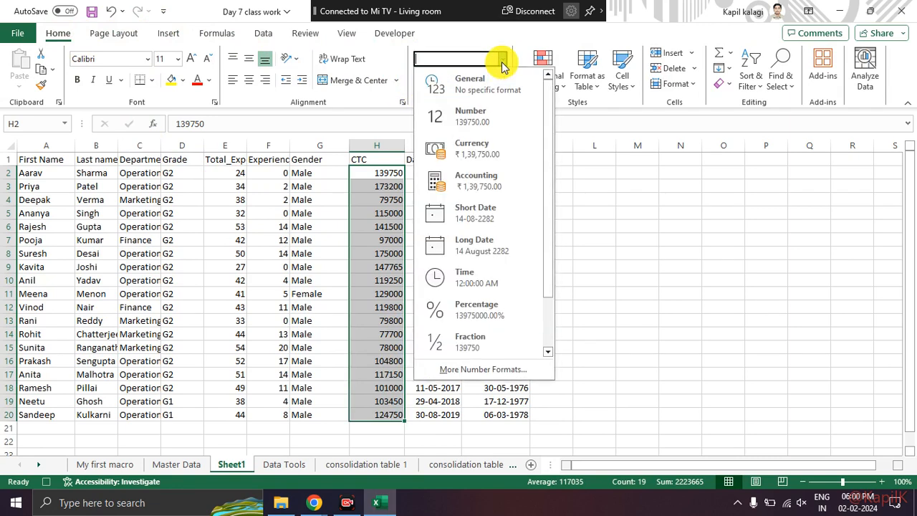
{"action": "left_click", "coordinate": [479, 145]}
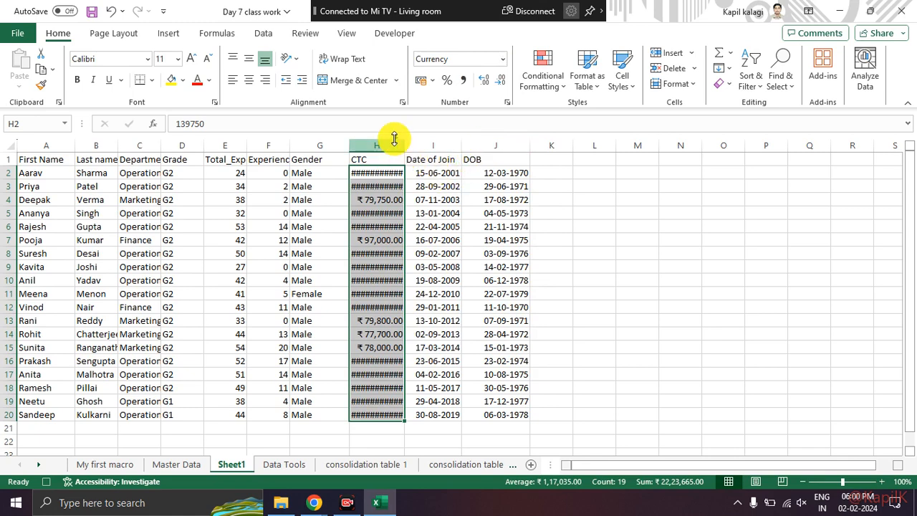
Widen column H so that all the CTC currency values fit.
{"action": "left_click", "coordinate": [418, 174]}
{"action": "left_click", "coordinate": [395, 142]}
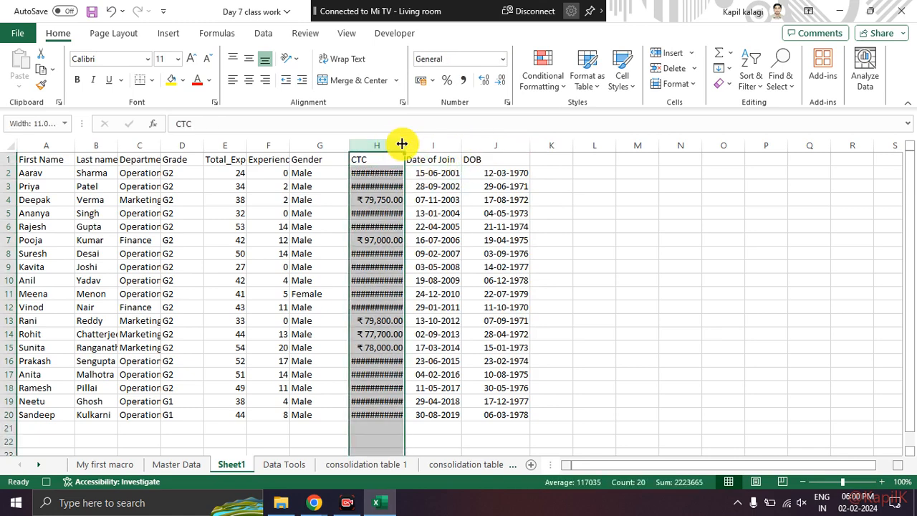
{"action": "double_click", "coordinate": [402, 144]}
{"action": "left_click_drag", "start_coordinate": [403, 144], "coordinate": [426, 146]}
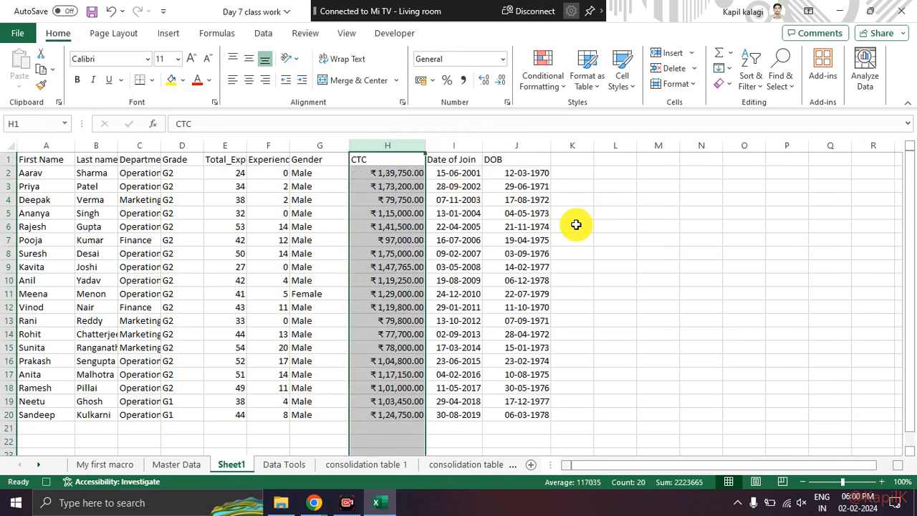
{"action": "left_click", "coordinate": [578, 227]}
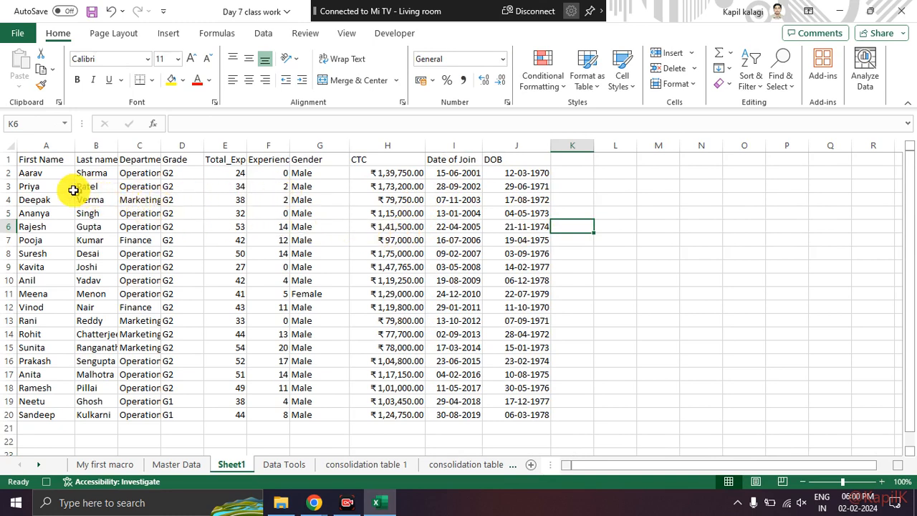
Fill the header cells A1:J1 with yellow and apply All Borders to the table A1:J20.
{"action": "left_click_drag", "start_coordinate": [56, 160], "coordinate": [508, 157]}
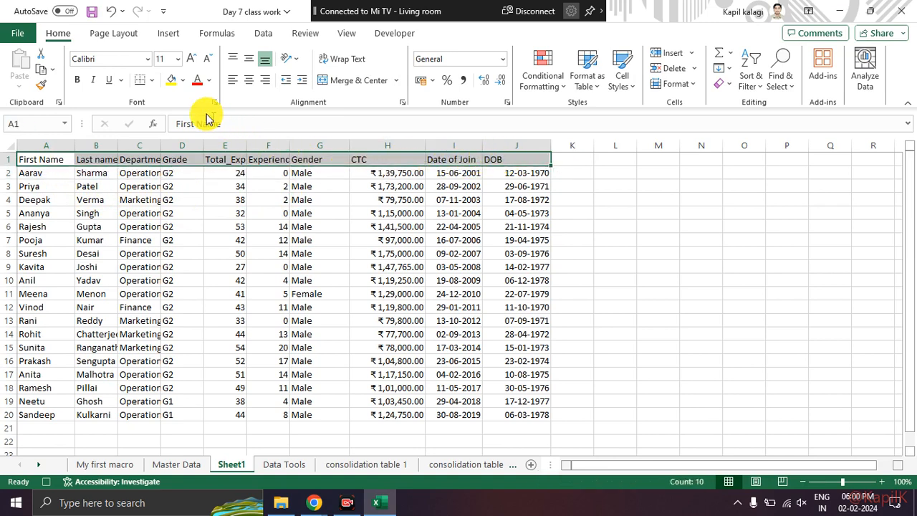
{"action": "left_click", "coordinate": [172, 81]}
{"action": "left_click", "coordinate": [205, 196]}
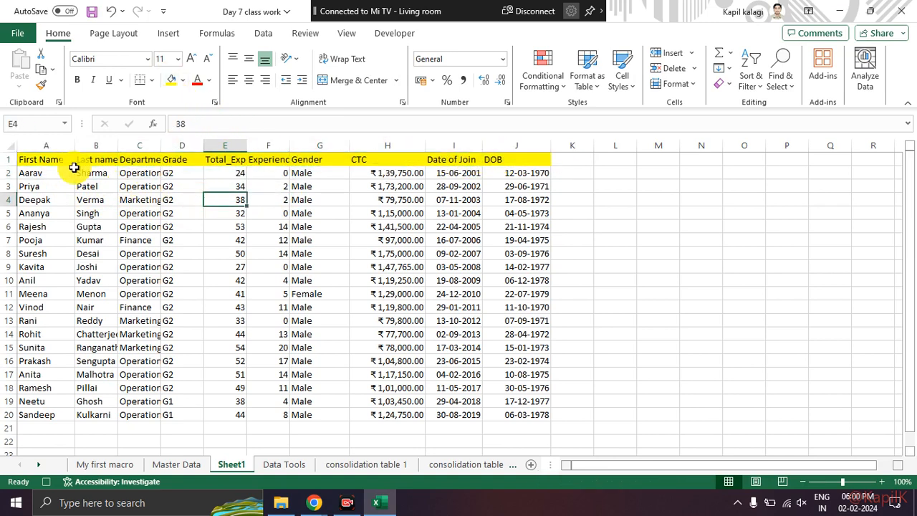
{"action": "left_click_drag", "start_coordinate": [51, 158], "coordinate": [506, 412]}
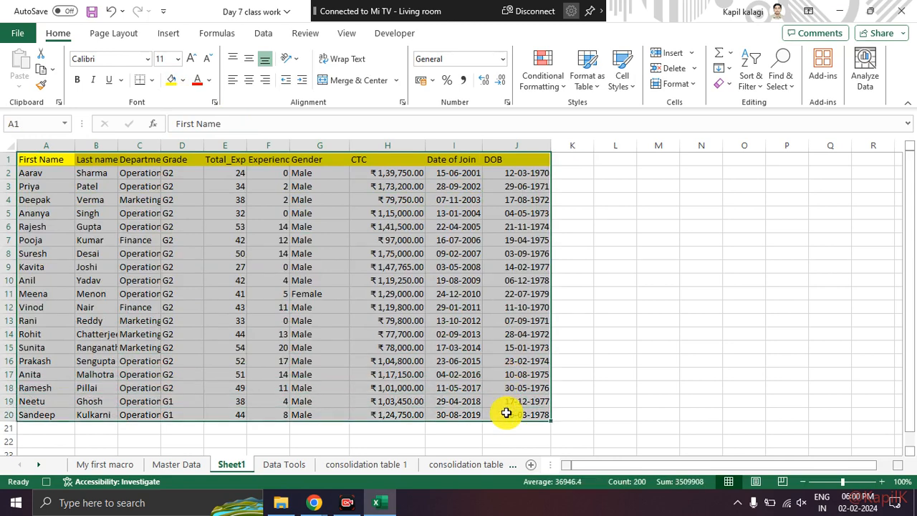
{"action": "left_click", "coordinate": [151, 80]}
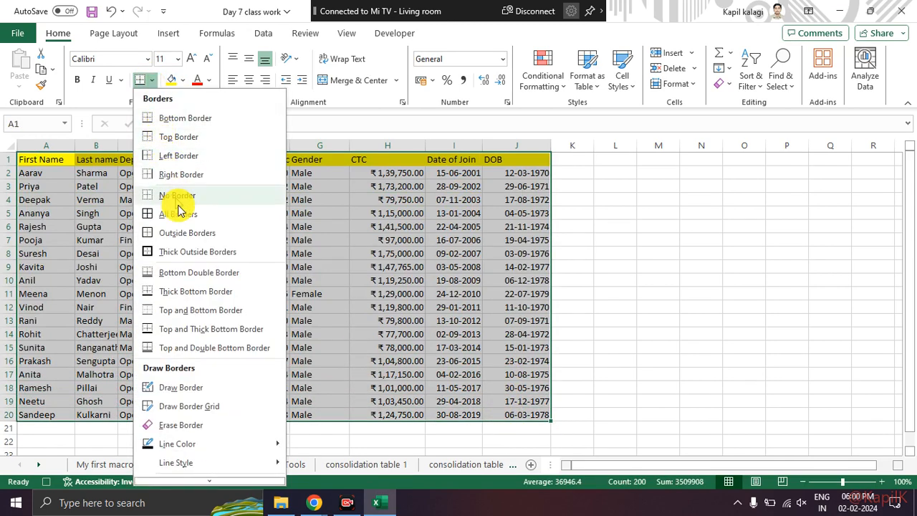
{"action": "left_click", "coordinate": [203, 215]}
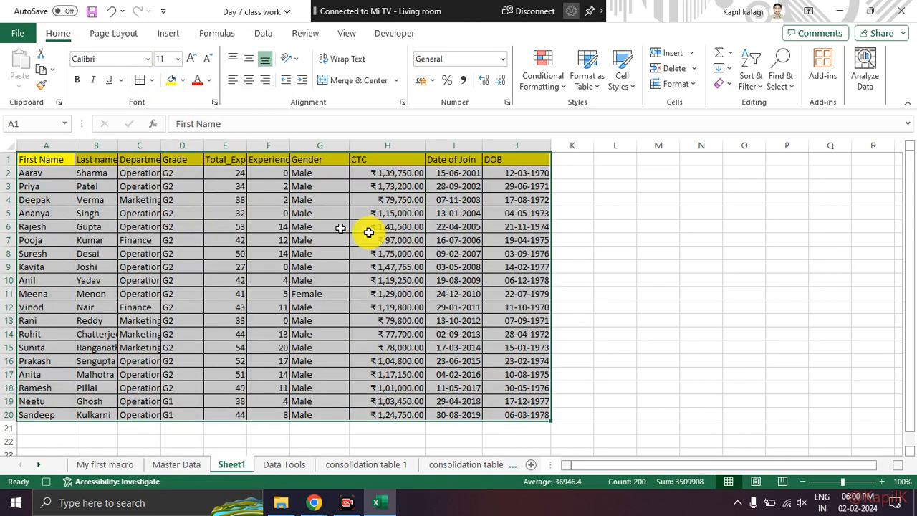
Add a Today header in K1 and enter the formula =TODAY() in K2.
{"action": "left_click", "coordinate": [573, 160]}
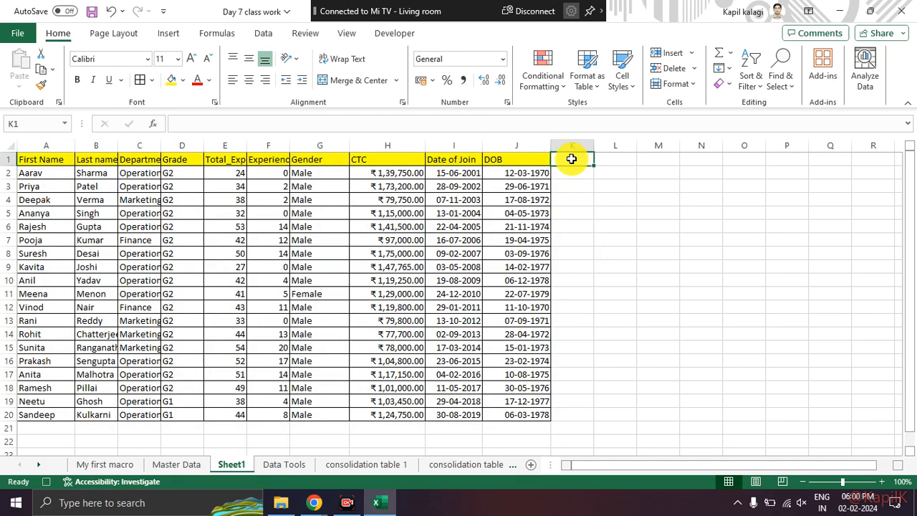
{"action": "type", "text": "Today"}
{"action": "key", "text": "Return"}
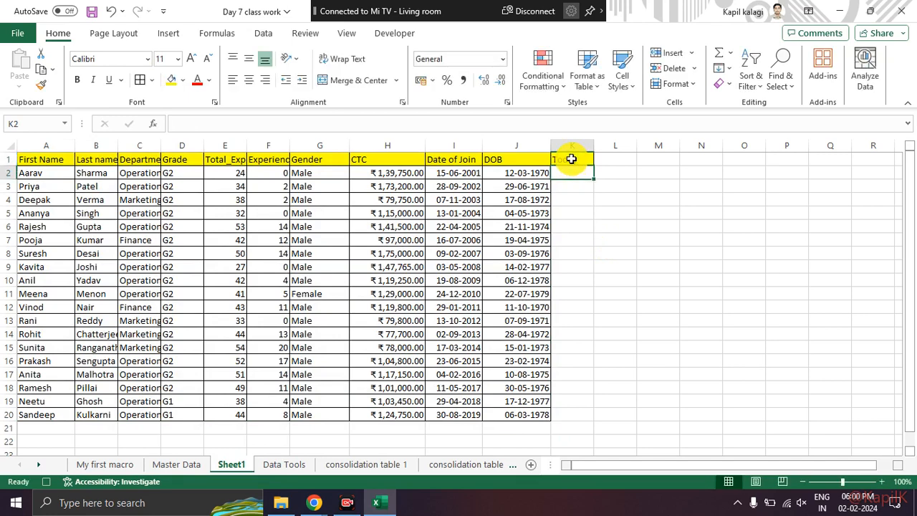
{"action": "type", "text": "=today"}
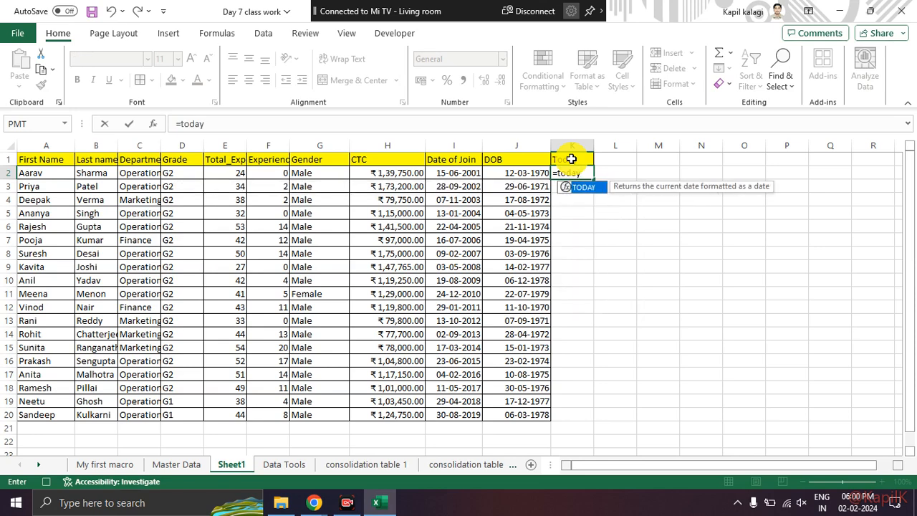
{"action": "type", "text": "()"}
{"action": "key", "text": "Return"}
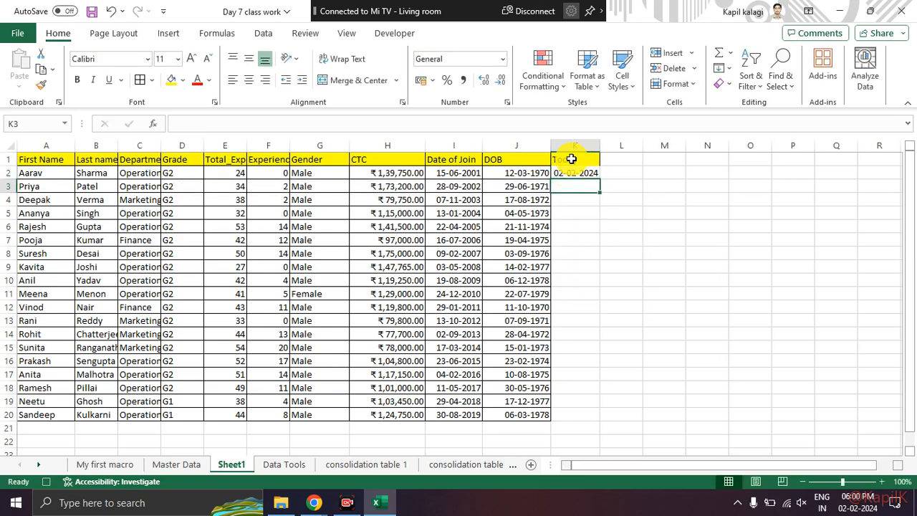
Widen column K slightly and fill the K2 date formula down to K20.
{"action": "left_click_drag", "start_coordinate": [601, 145], "coordinate": [607, 145]}
{"action": "left_click", "coordinate": [592, 174]}
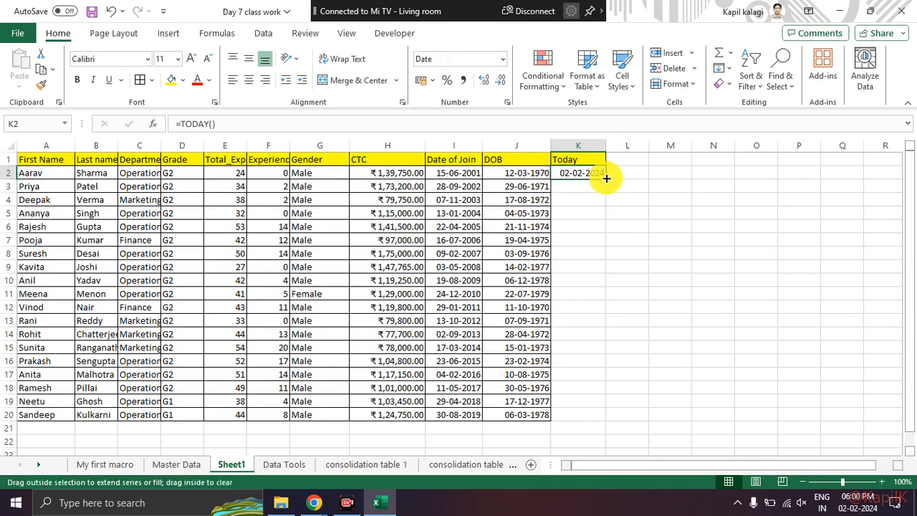
{"action": "double_click", "coordinate": [606, 178]}
{"action": "left_click", "coordinate": [630, 222]}
{"action": "left_click_drag", "start_coordinate": [570, 160], "coordinate": [601, 419]}
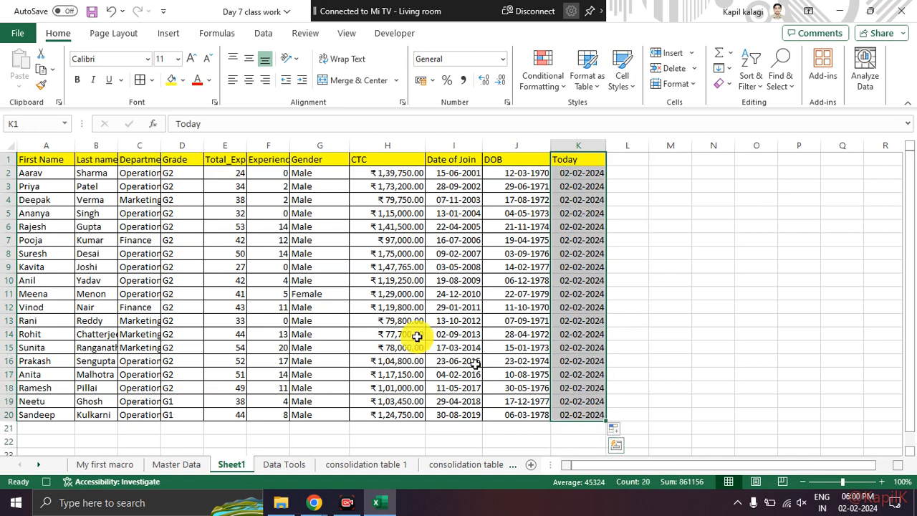
{"action": "left_click", "coordinate": [627, 239]}
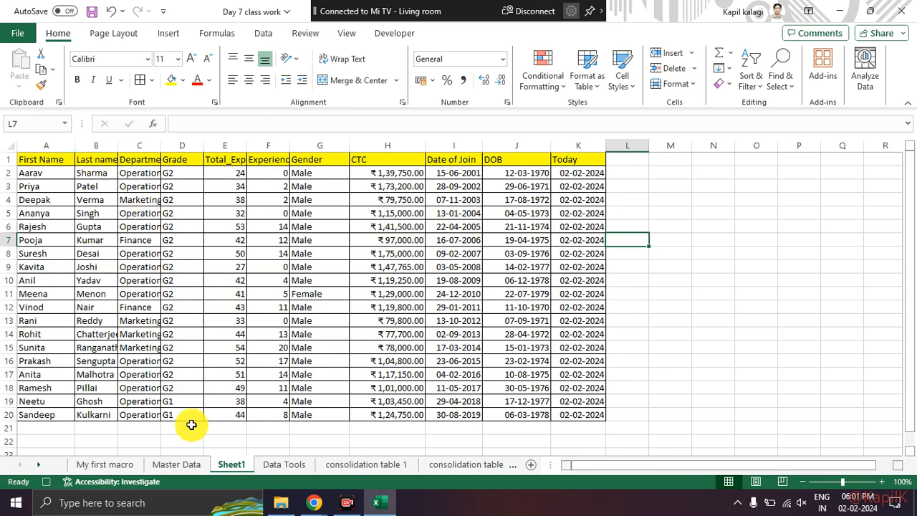
Stop recording the macro and permanently delete Sheet1.
{"action": "left_click", "coordinate": [394, 32]}
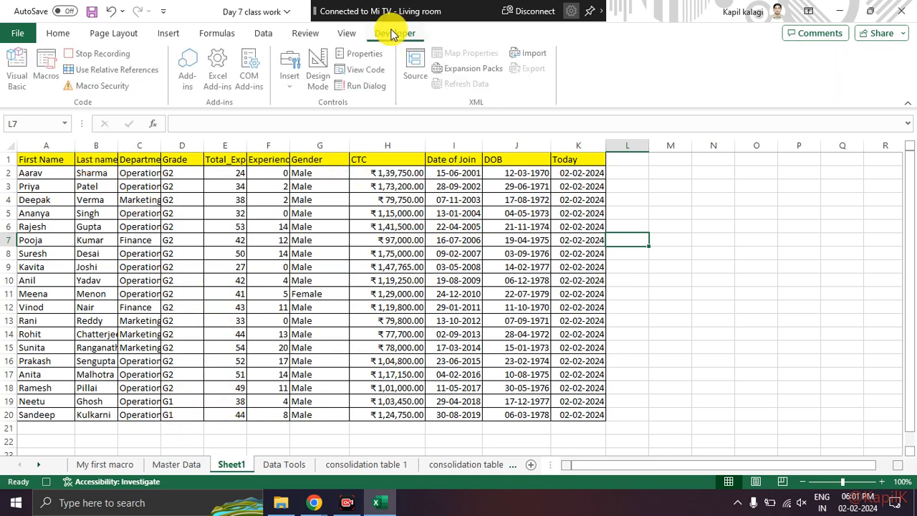
{"action": "left_click", "coordinate": [99, 58]}
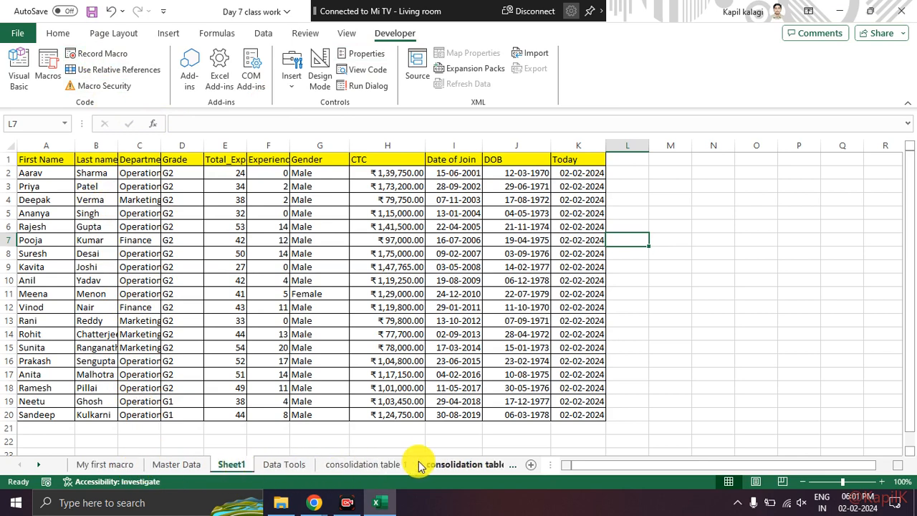
{"action": "right_click", "coordinate": [233, 470]}
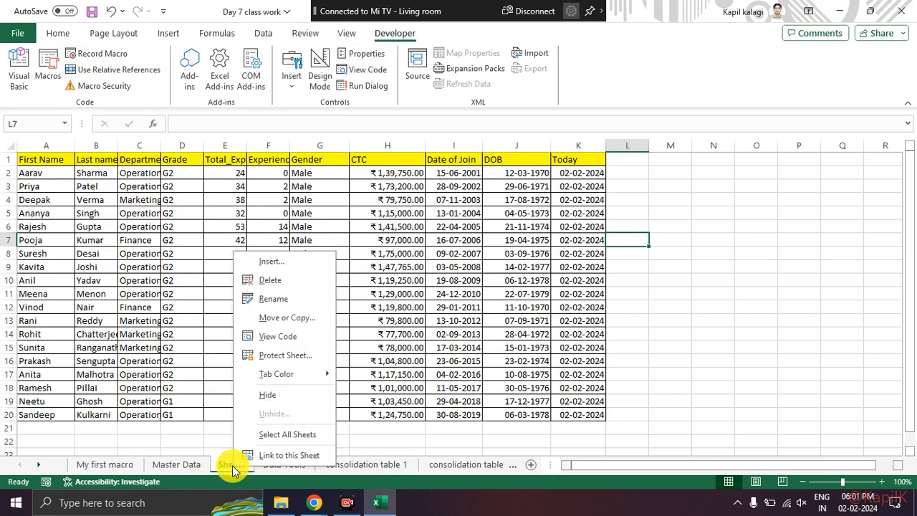
{"action": "left_click", "coordinate": [291, 282]}
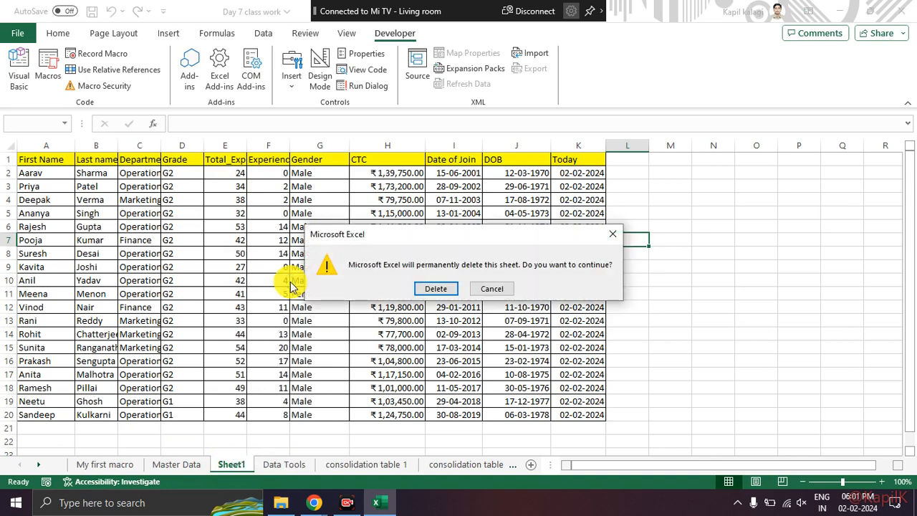
{"action": "left_click", "coordinate": [444, 288]}
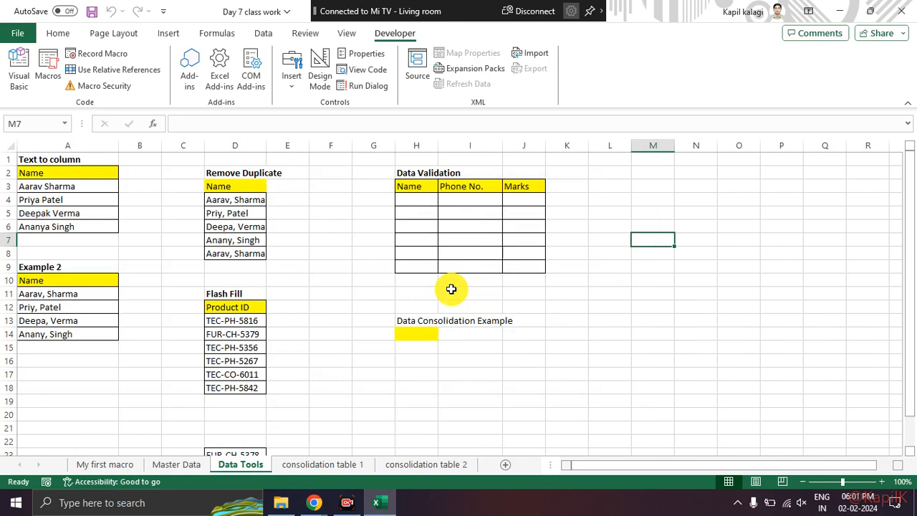
Go to the Master Data sheet and run the New_employee_data macro.
{"action": "left_click", "coordinate": [129, 468]}
{"action": "left_click", "coordinate": [165, 468]}
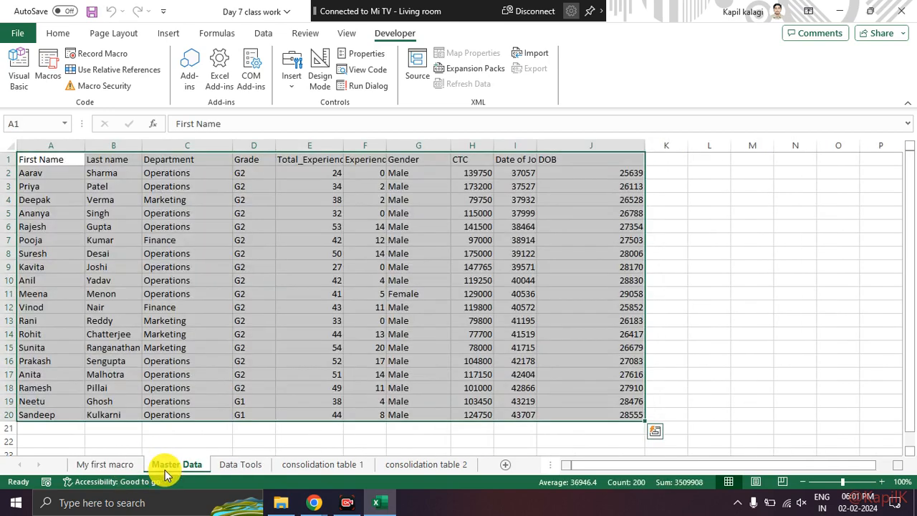
{"action": "left_click", "coordinate": [298, 276]}
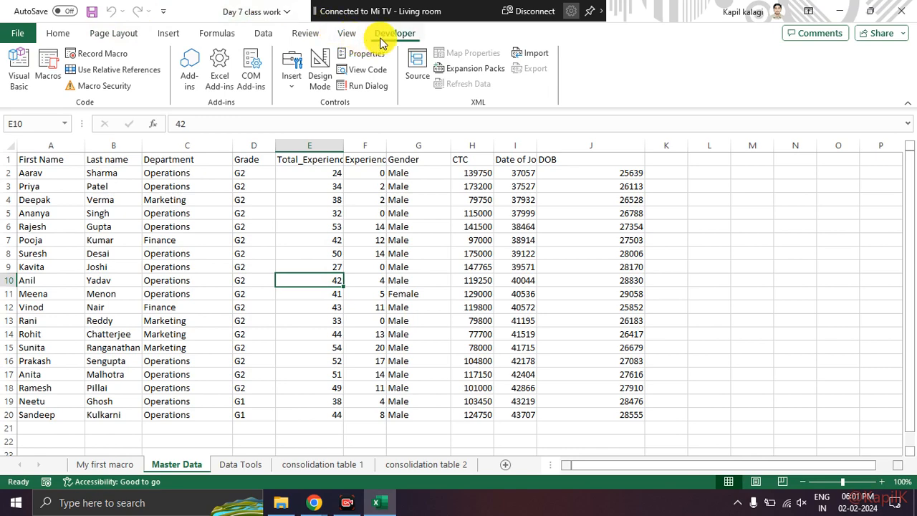
{"action": "left_click", "coordinate": [102, 53]}
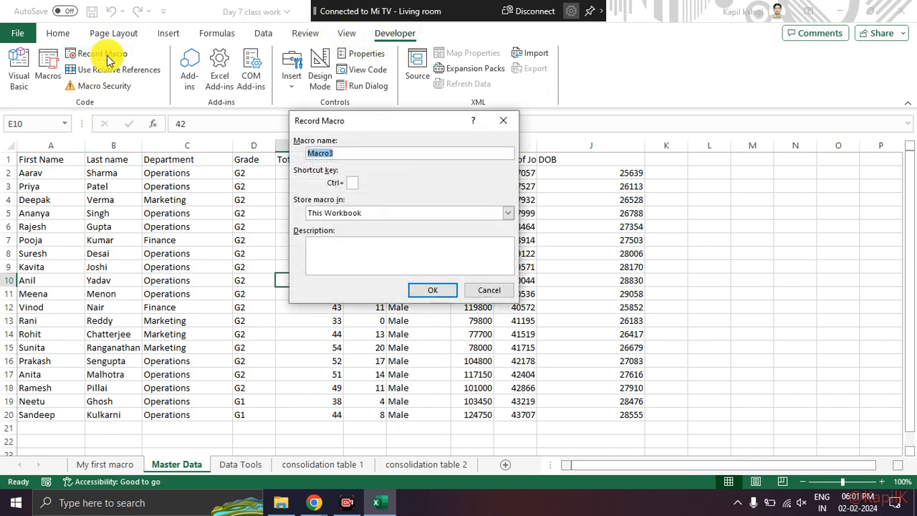
{"action": "left_click", "coordinate": [503, 121]}
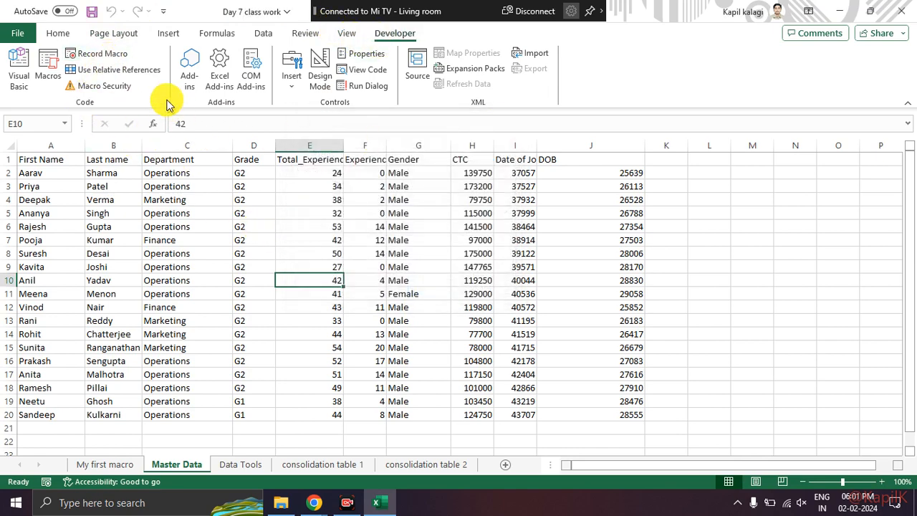
{"action": "left_click", "coordinate": [43, 72]}
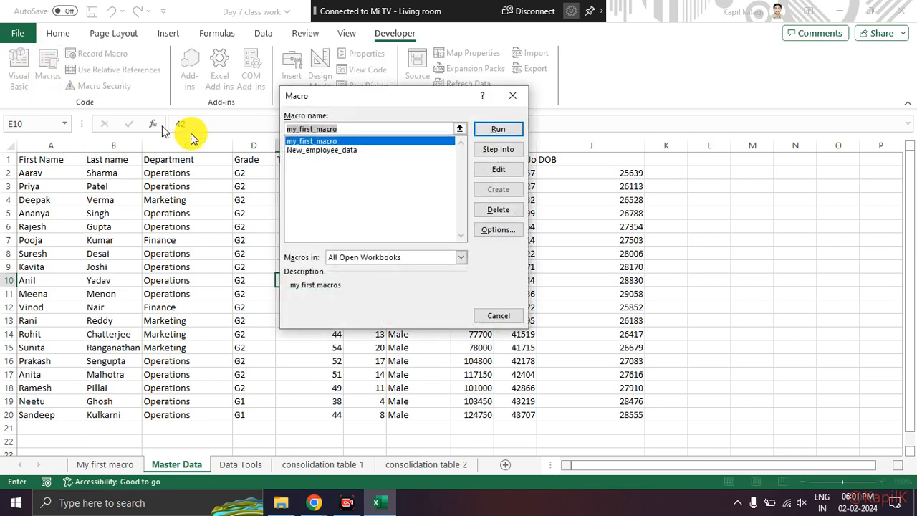
{"action": "left_click", "coordinate": [323, 151]}
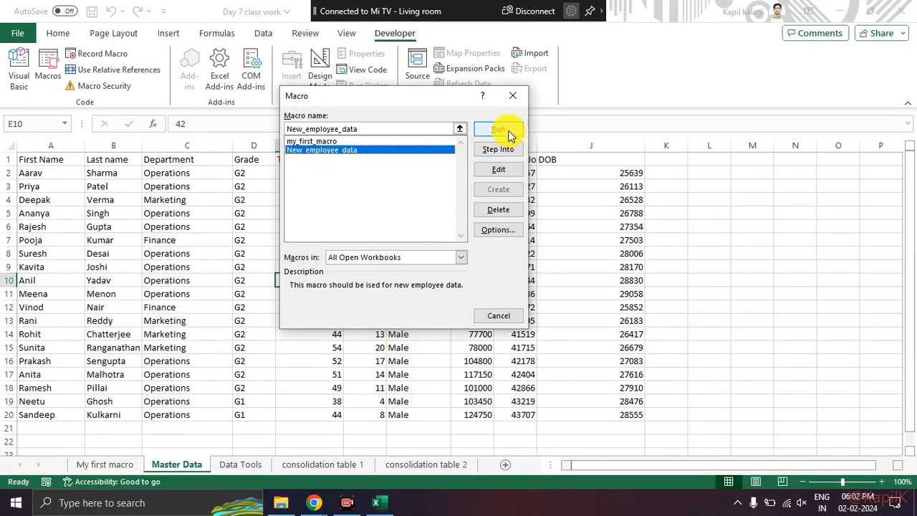
{"action": "left_click", "coordinate": [502, 133]}
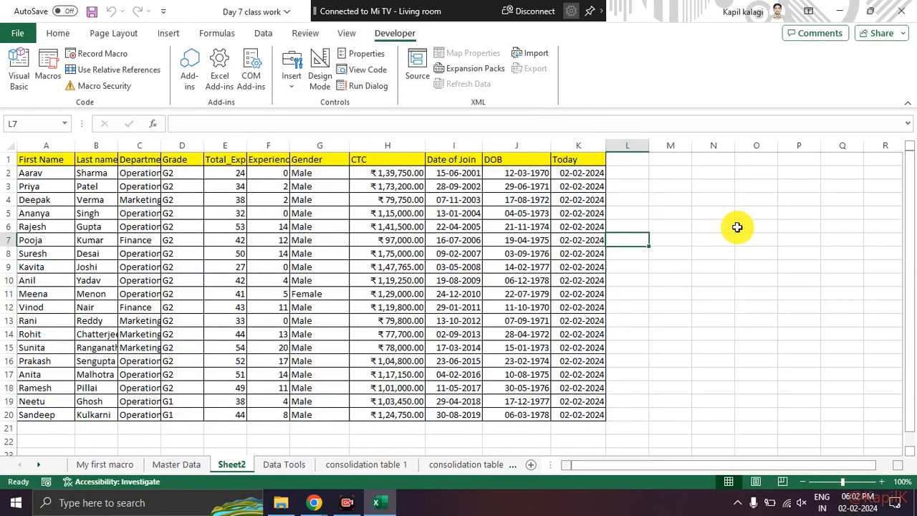
Examine the macro's output on Sheet2, checking the table, the date columns, CTC and Today.
{"action": "left_click", "coordinate": [738, 227]}
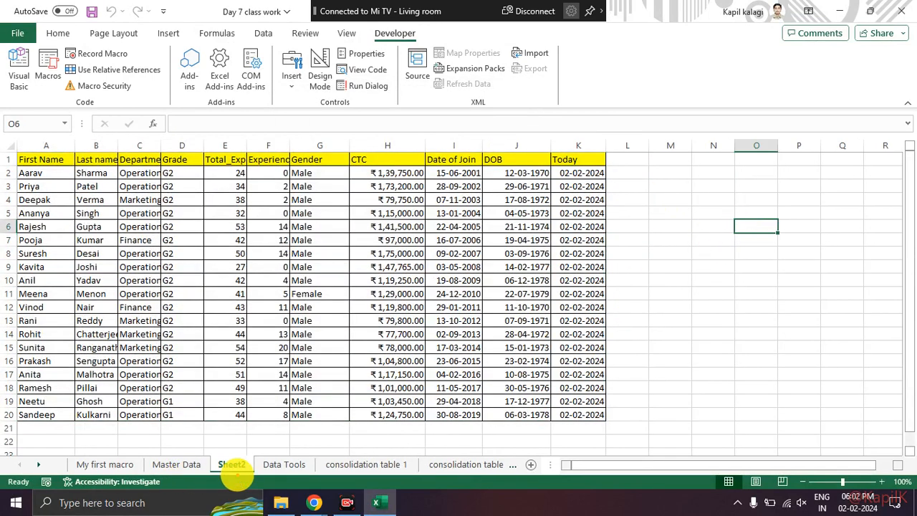
{"action": "mouse_move", "coordinate": [242, 449]}
{"action": "left_mouse_down"}
{"action": "mouse_move", "coordinate": [241, 476]}
{"action": "mouse_move", "coordinate": [243, 448]}
{"action": "left_mouse_up"}
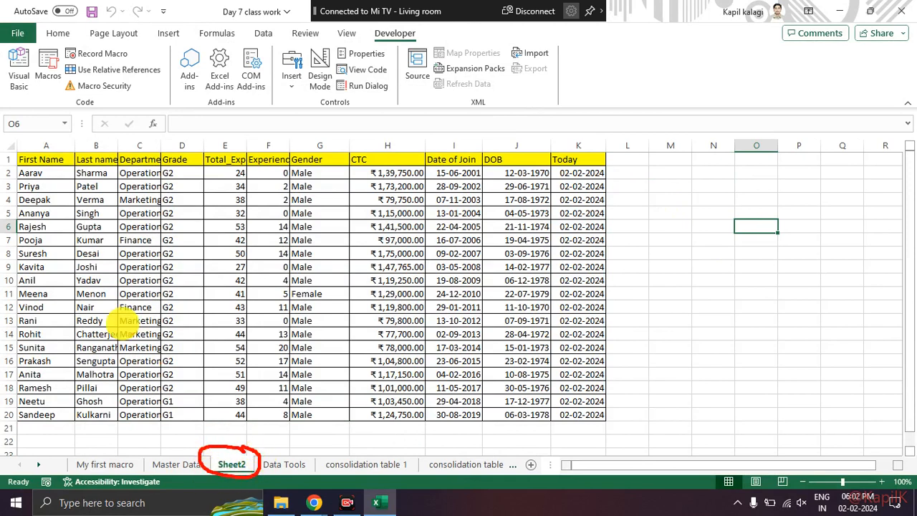
{"action": "mouse_move", "coordinate": [16, 152]}
{"action": "left_mouse_down"}
{"action": "mouse_move", "coordinate": [466, 158]}
{"action": "mouse_move", "coordinate": [608, 322]}
{"action": "mouse_move", "coordinate": [188, 452]}
{"action": "left_mouse_up"}
{"action": "key", "text": "Escape"}
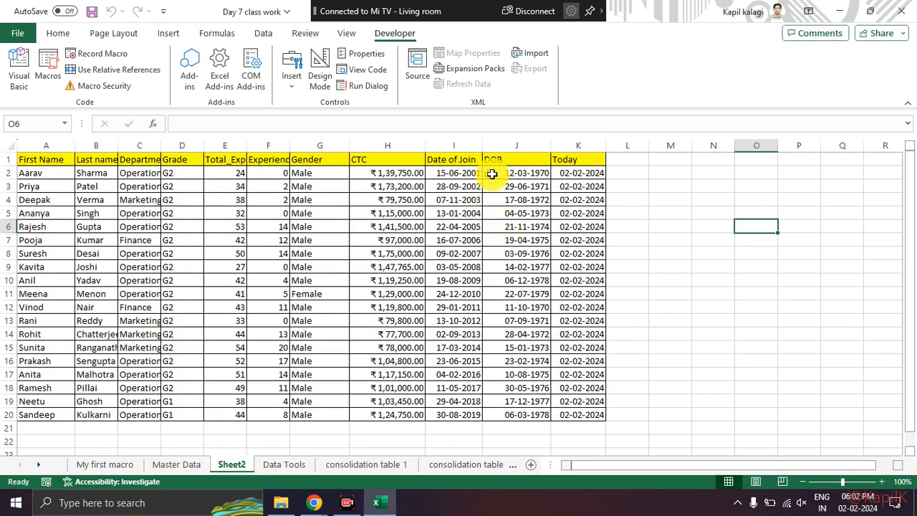
{"action": "left_click_drag", "start_coordinate": [467, 171], "coordinate": [527, 423]}
{"action": "left_click_drag", "start_coordinate": [404, 180], "coordinate": [427, 416]}
{"action": "left_click_drag", "start_coordinate": [586, 174], "coordinate": [606, 401]}
{"action": "left_click", "coordinate": [609, 281]}
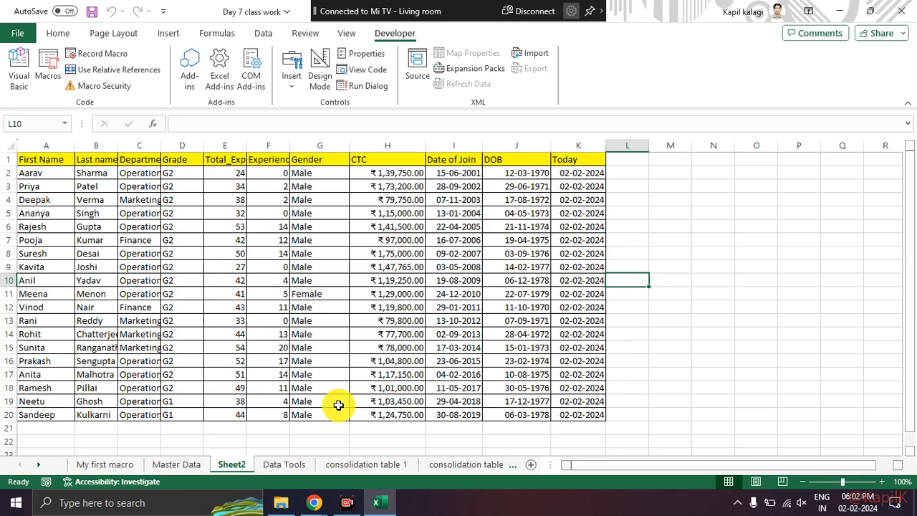
Return to the Master Data sheet and run the New_employee_data macro a second time.
{"action": "left_click", "coordinate": [180, 464]}
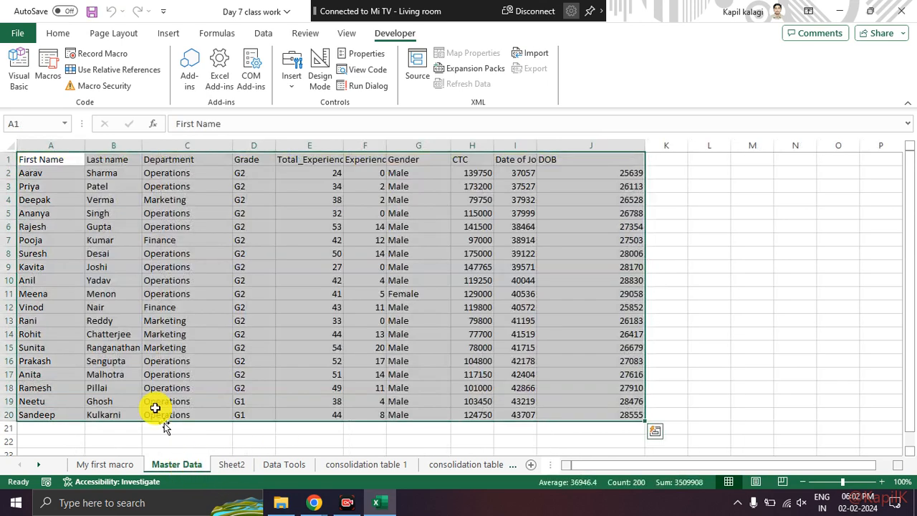
{"action": "left_click", "coordinate": [166, 267]}
{"action": "mouse_move", "coordinate": [217, 453]}
{"action": "left_mouse_down"}
{"action": "mouse_move", "coordinate": [118, 455]}
{"action": "mouse_move", "coordinate": [205, 435]}
{"action": "left_mouse_up"}
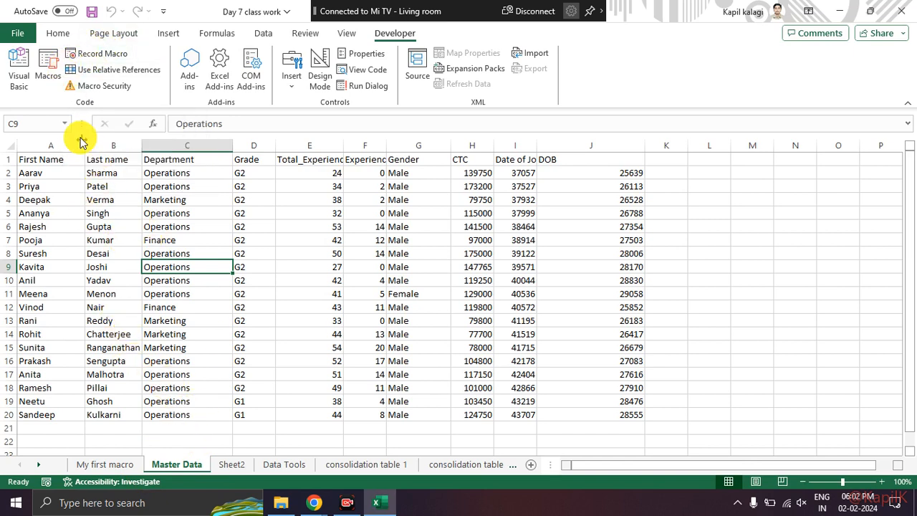
{"action": "left_click", "coordinate": [48, 68]}
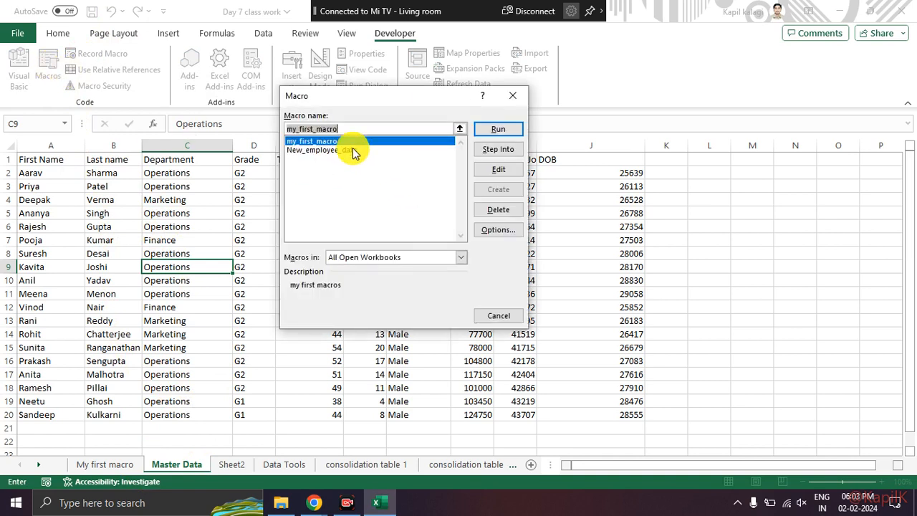
{"action": "left_click", "coordinate": [350, 150]}
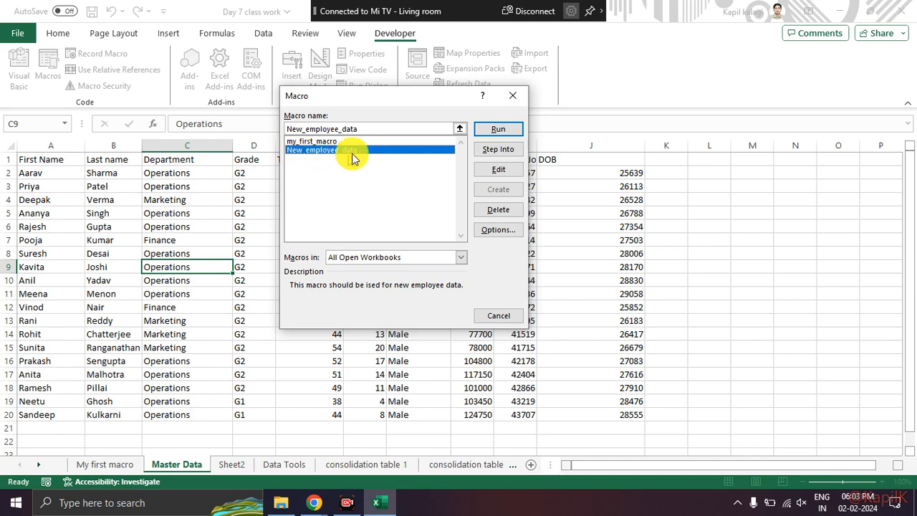
{"action": "left_click", "coordinate": [493, 131]}
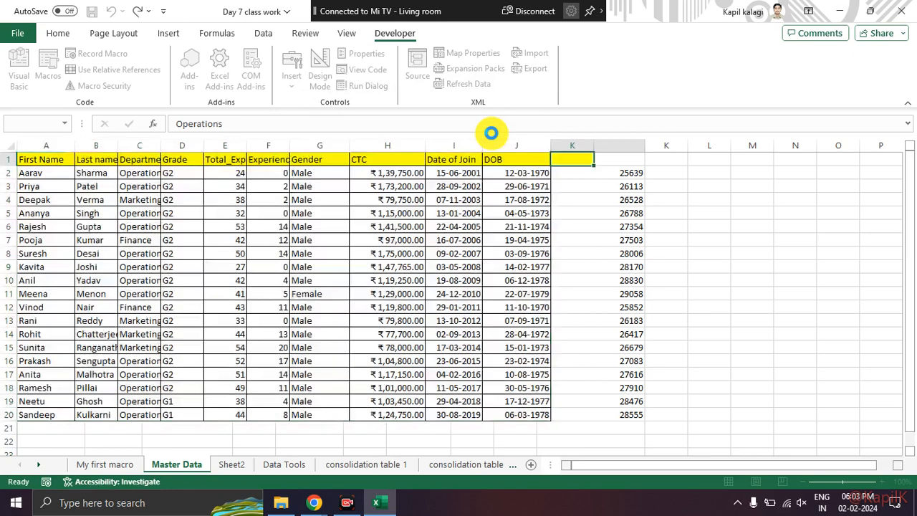
Compare the tables on Sheet2 and Sheet3, and return to the Master Data sheet.
{"action": "mouse_move", "coordinate": [246, 453]}
{"action": "left_mouse_down"}
{"action": "mouse_move", "coordinate": [208, 461]}
{"action": "mouse_move", "coordinate": [256, 460]}
{"action": "left_mouse_up"}
{"action": "left_click", "coordinate": [283, 469]}
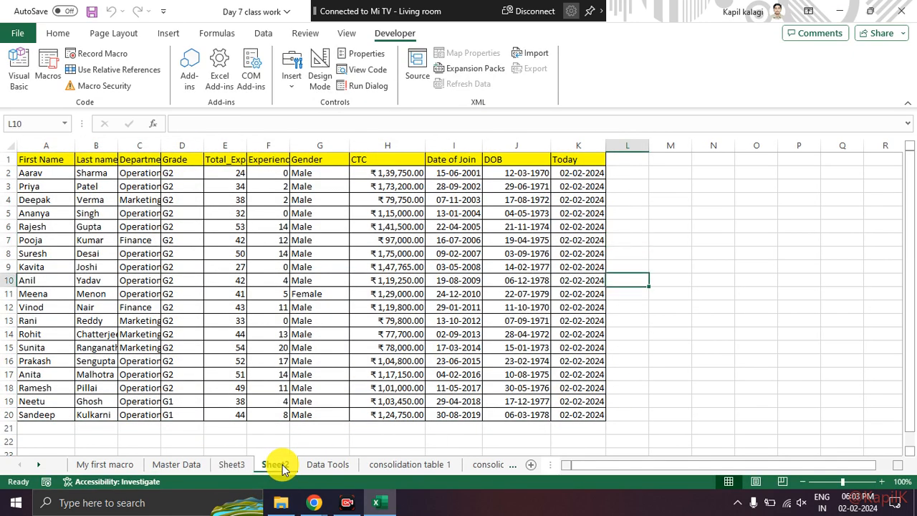
{"action": "left_click", "coordinate": [238, 468]}
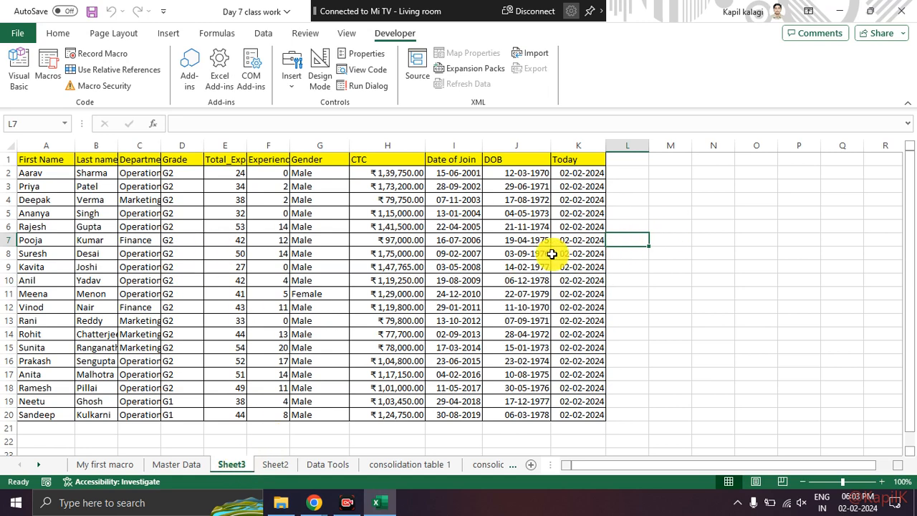
{"action": "left_click", "coordinate": [176, 464]}
{"action": "left_click", "coordinate": [148, 322]}
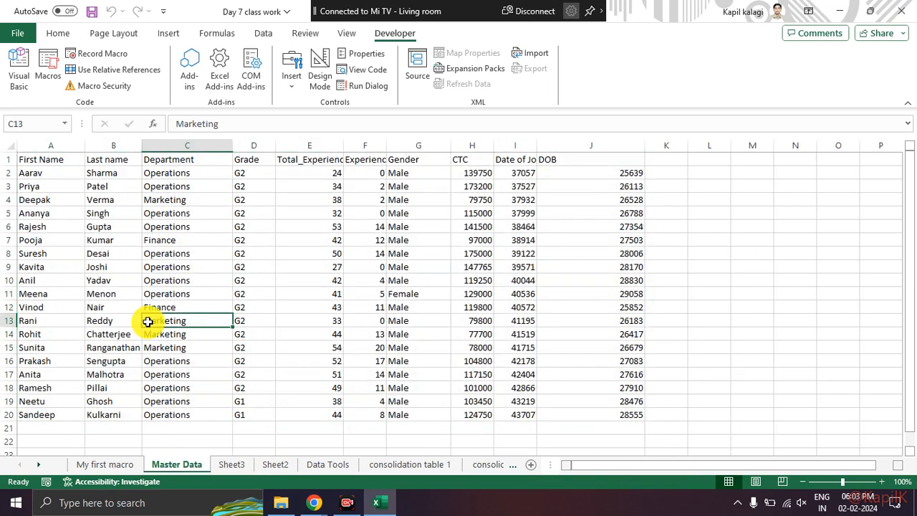